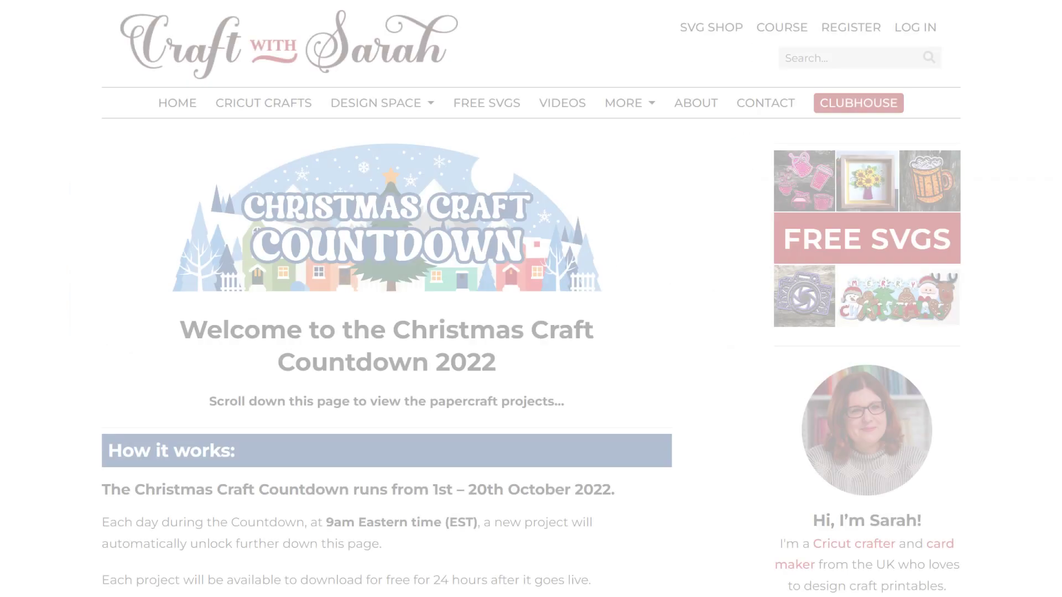
Step: Read how the Christmas Craft Countdown 2022 works on its web page
scroll(531, 298, down, 5)
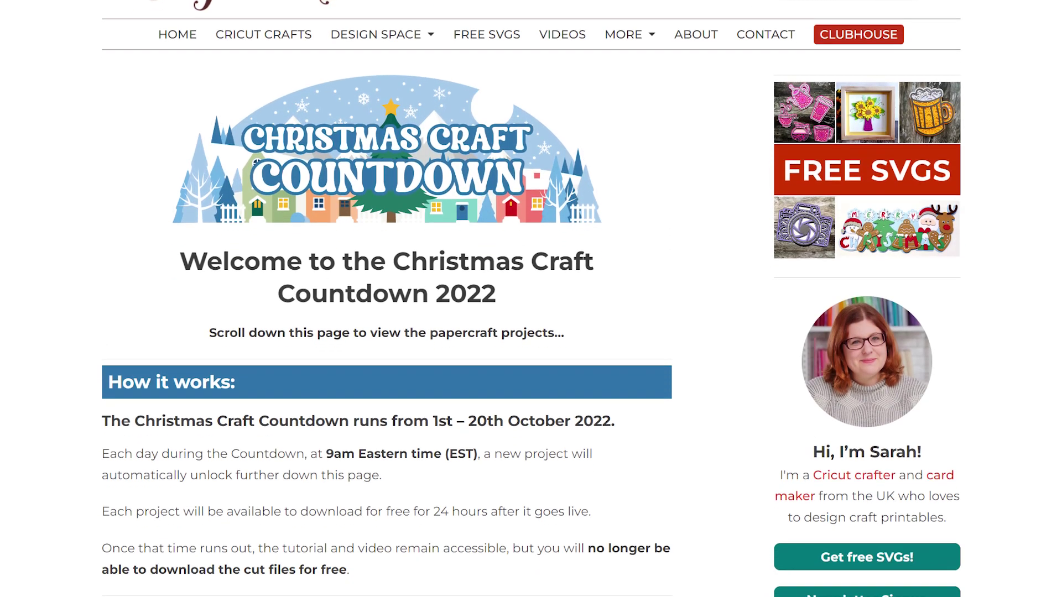
scroll(531, 299, down, 6)
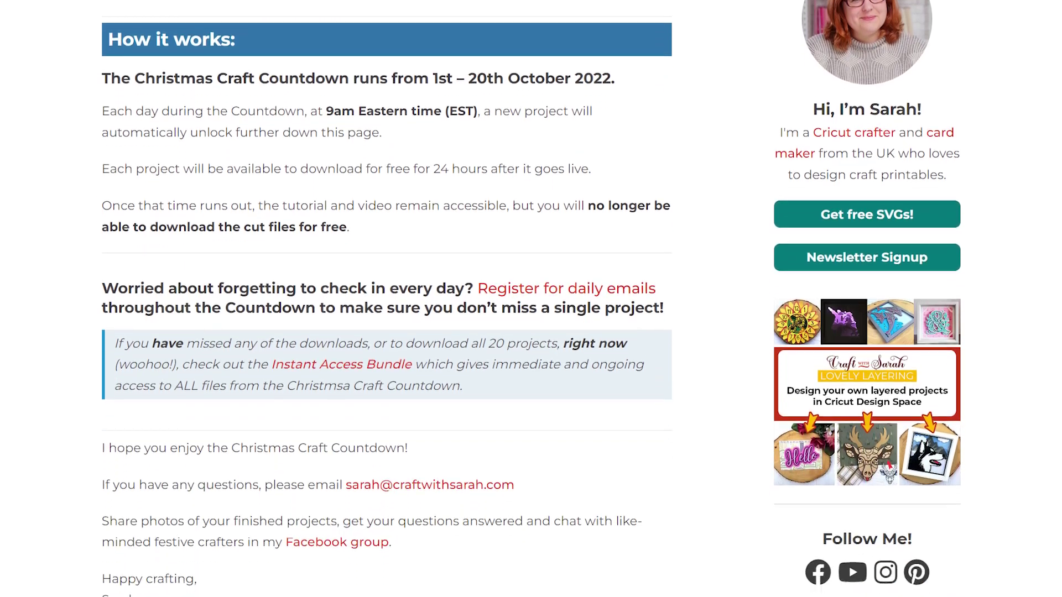
scroll(531, 298, down, 2)
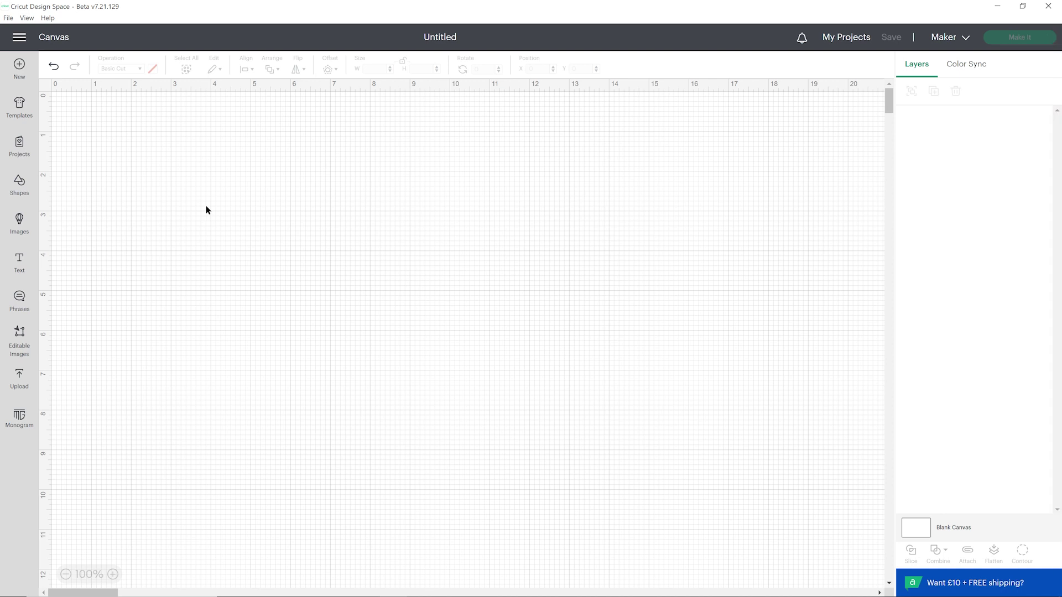
Step: In Cricut Design Space, upload svg-table-trees-craftwithsarah.svg from the CCC 19 svg files folder as a cut image
click(19, 377)
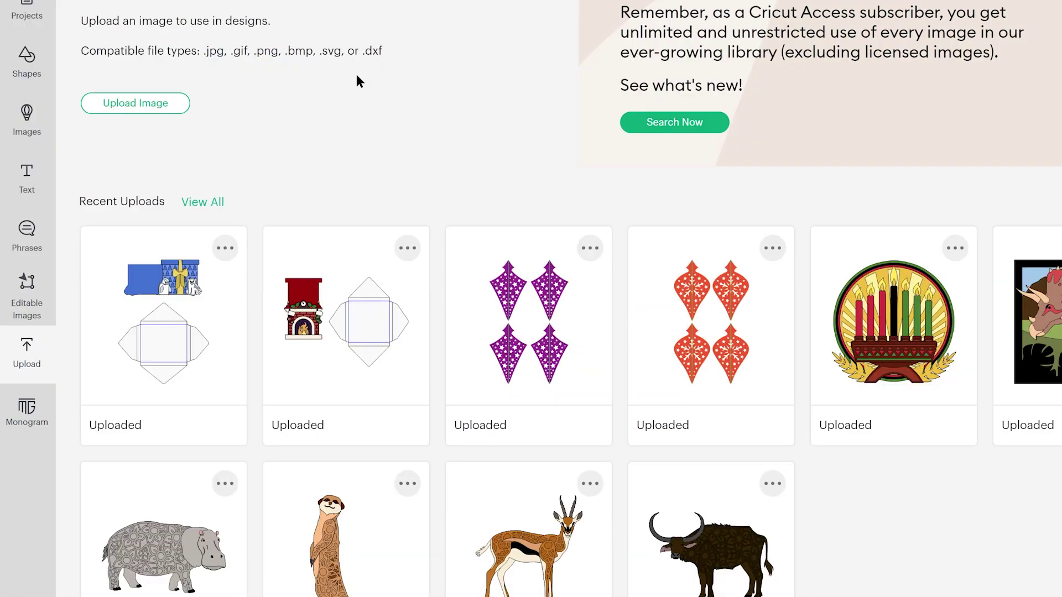
click(182, 111)
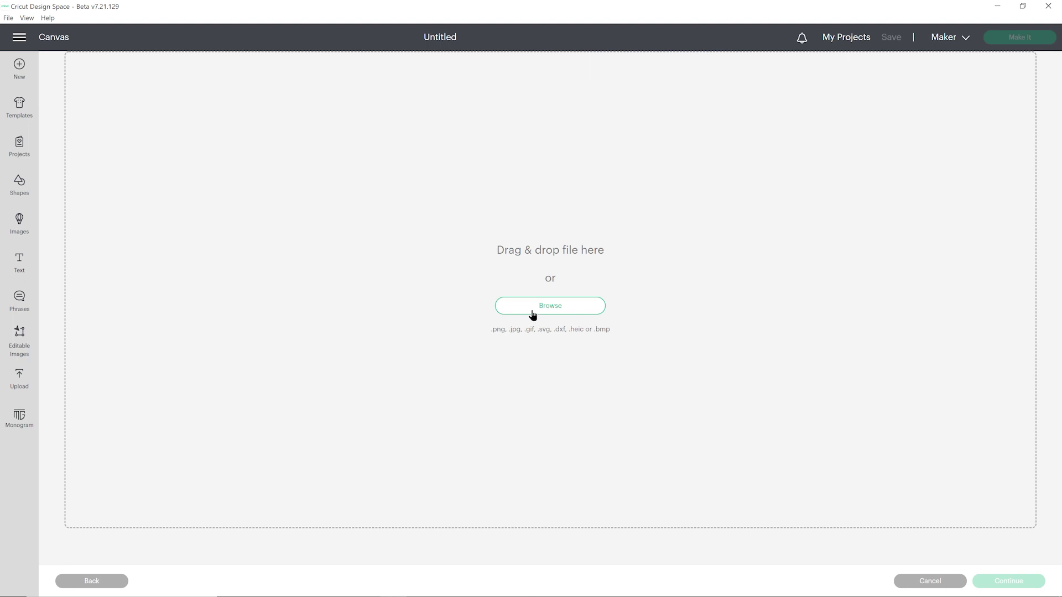
click(532, 315)
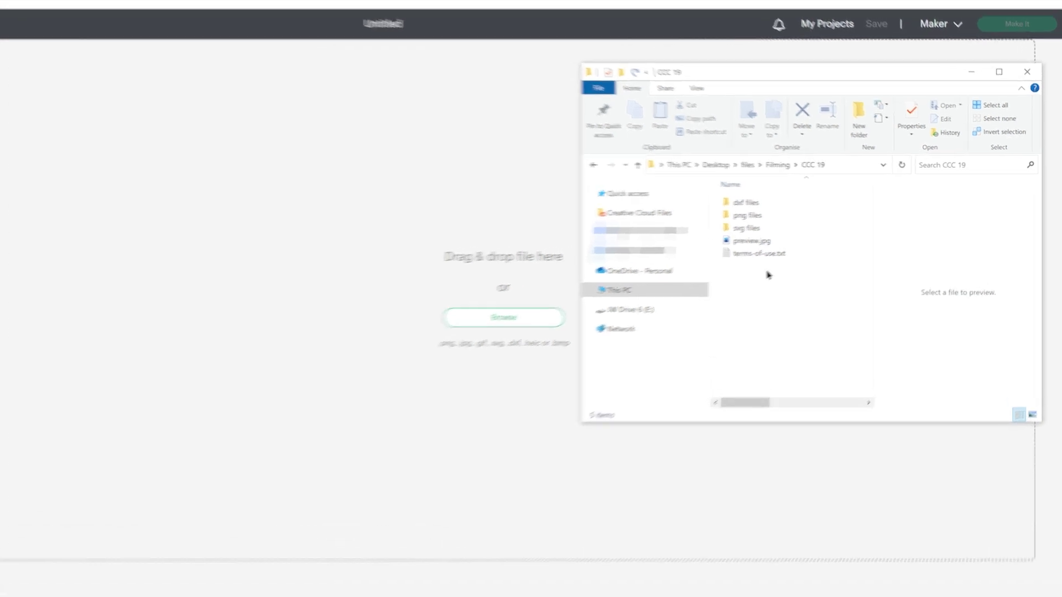
double_click(755, 228)
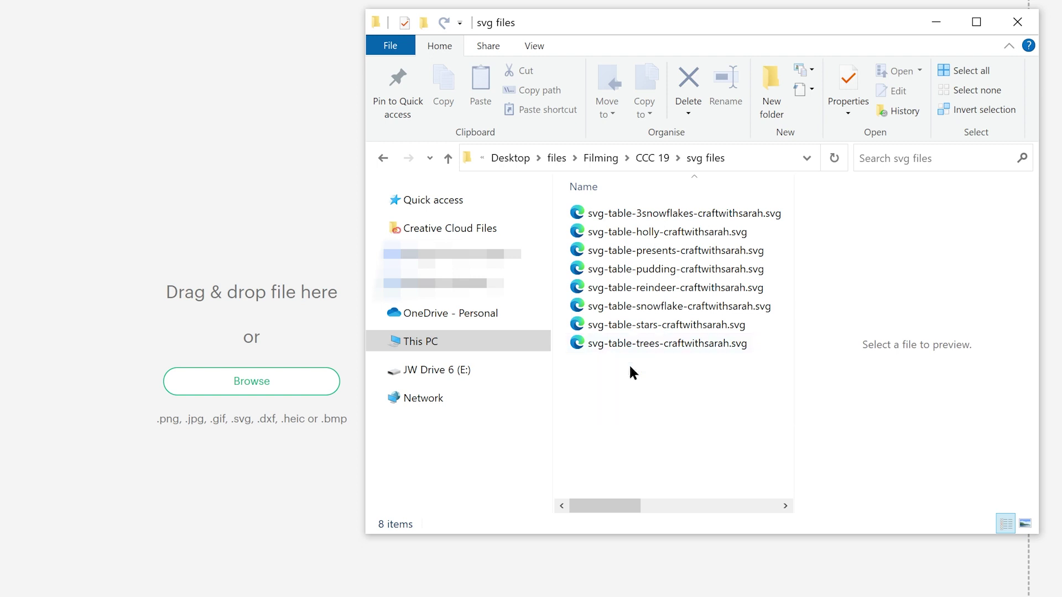
click(625, 342)
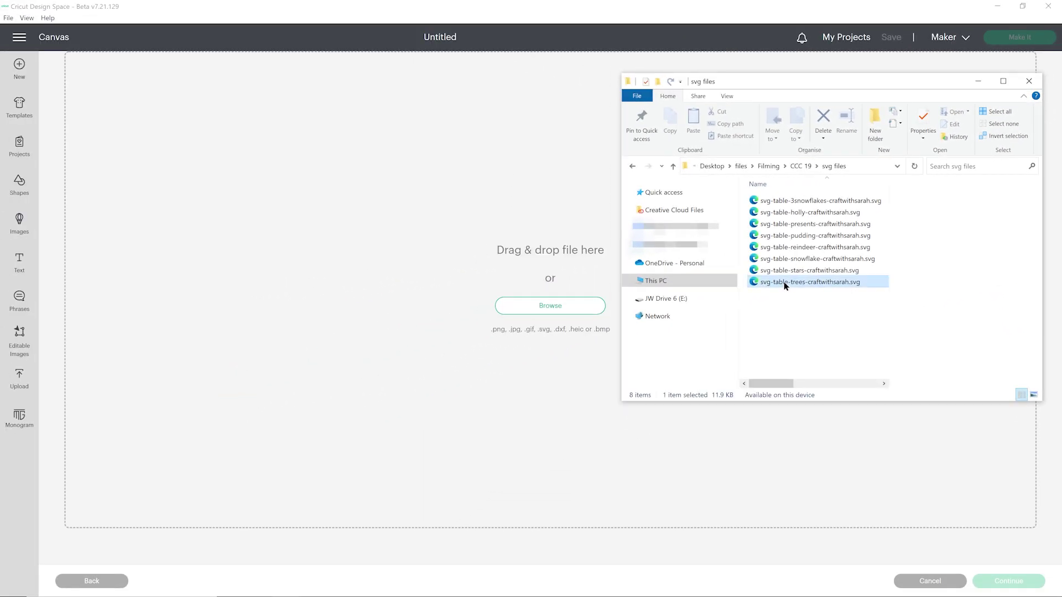
drag(784, 281, 795, 291)
drag(773, 327, 430, 237)
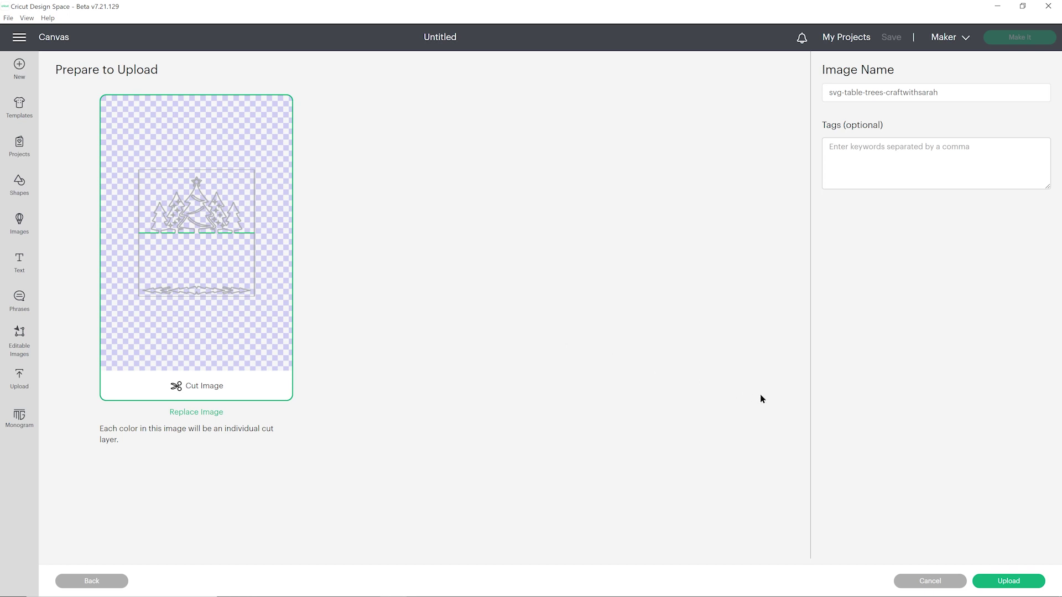
click(993, 576)
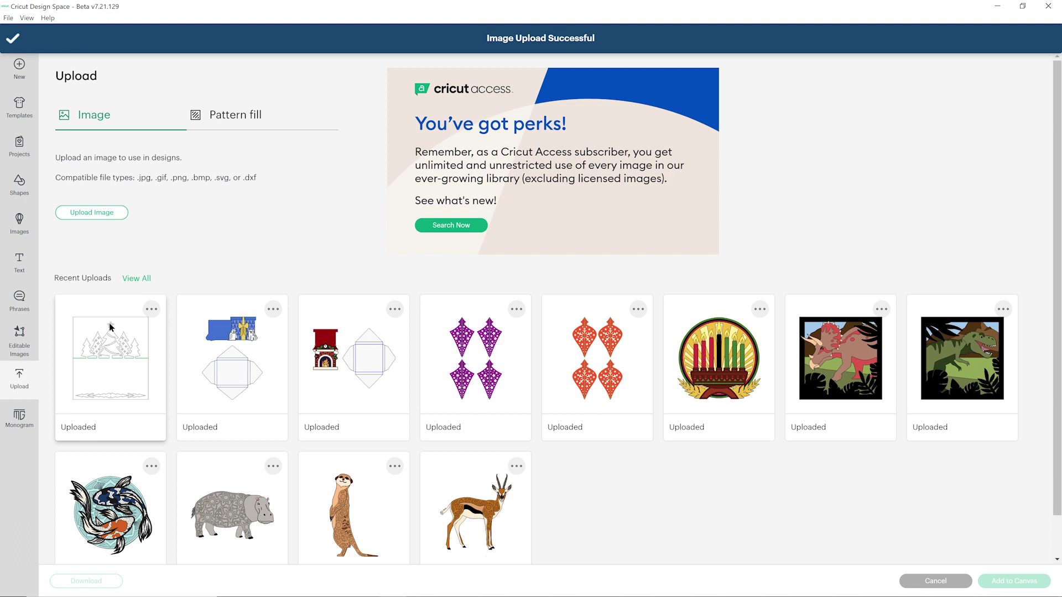
click(108, 323)
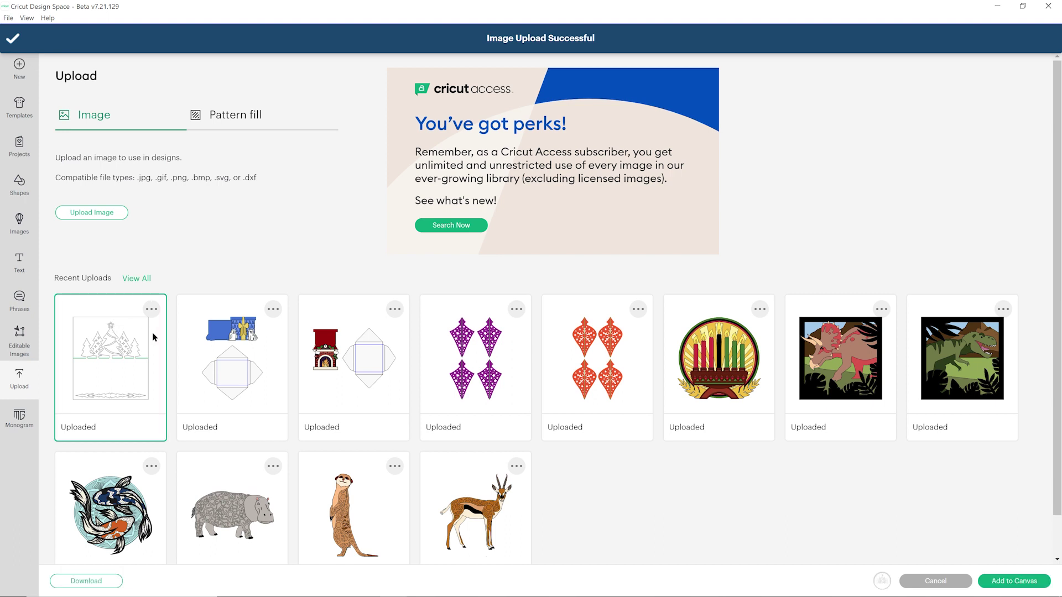
click(109, 349)
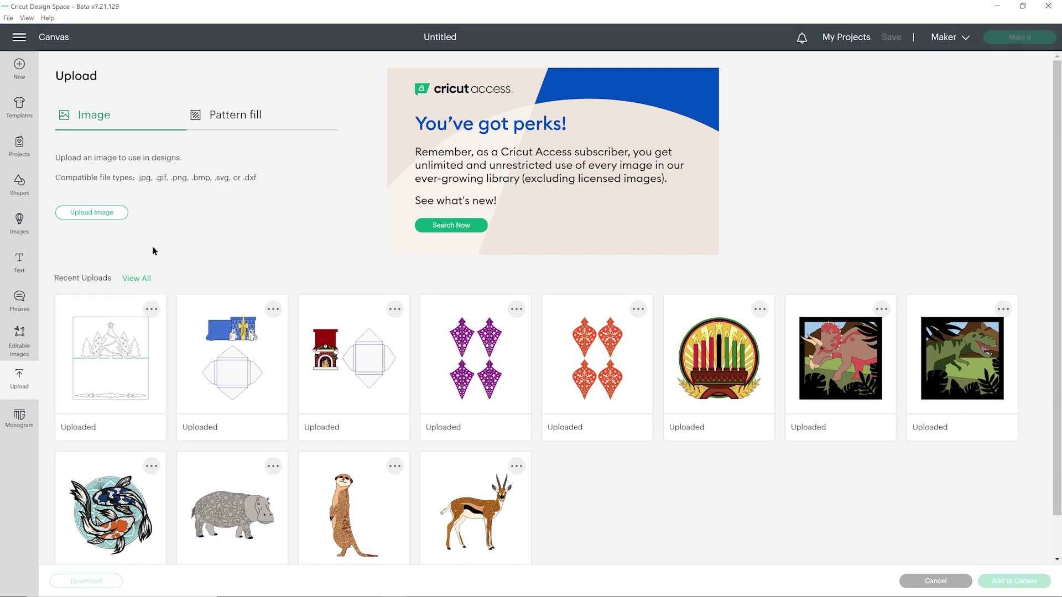
Step: Upload svg-table-reindeer-craftwithsarah.svg from the same folder as a second cut image
click(111, 213)
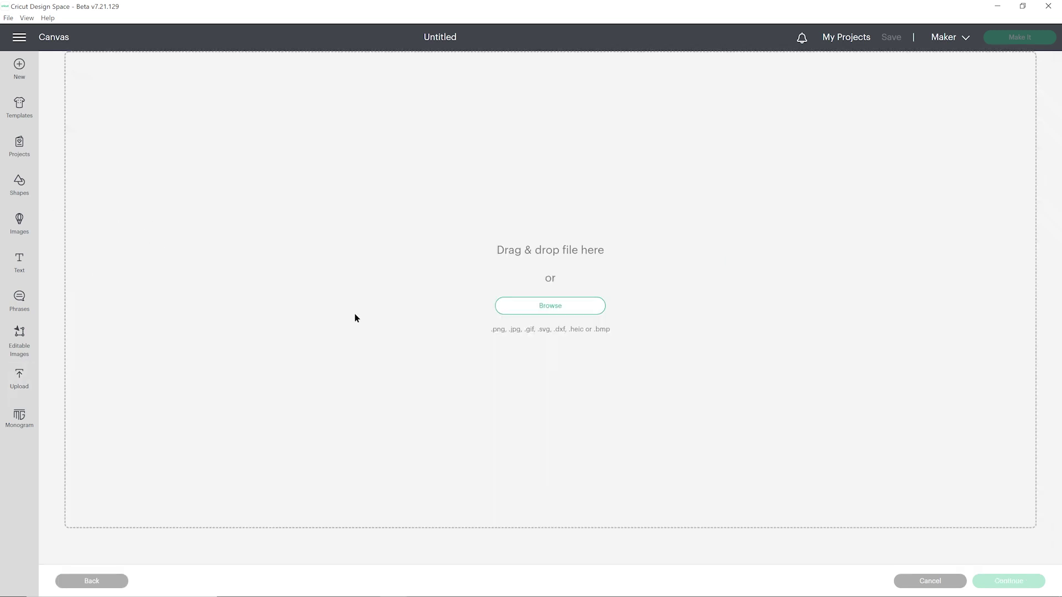
key(alt+Tab)
drag(791, 248, 354, 379)
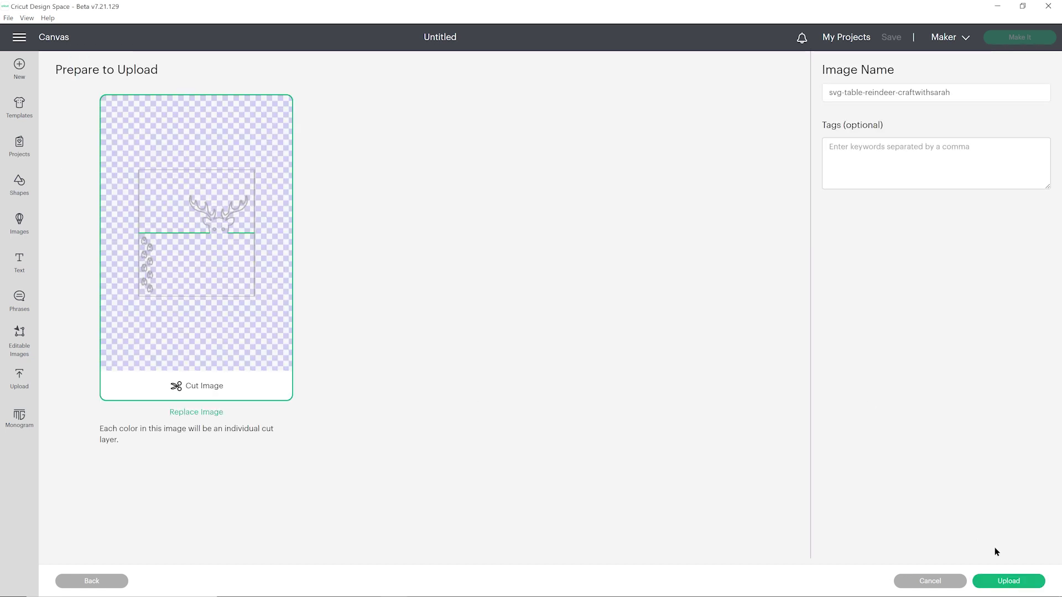
click(1008, 579)
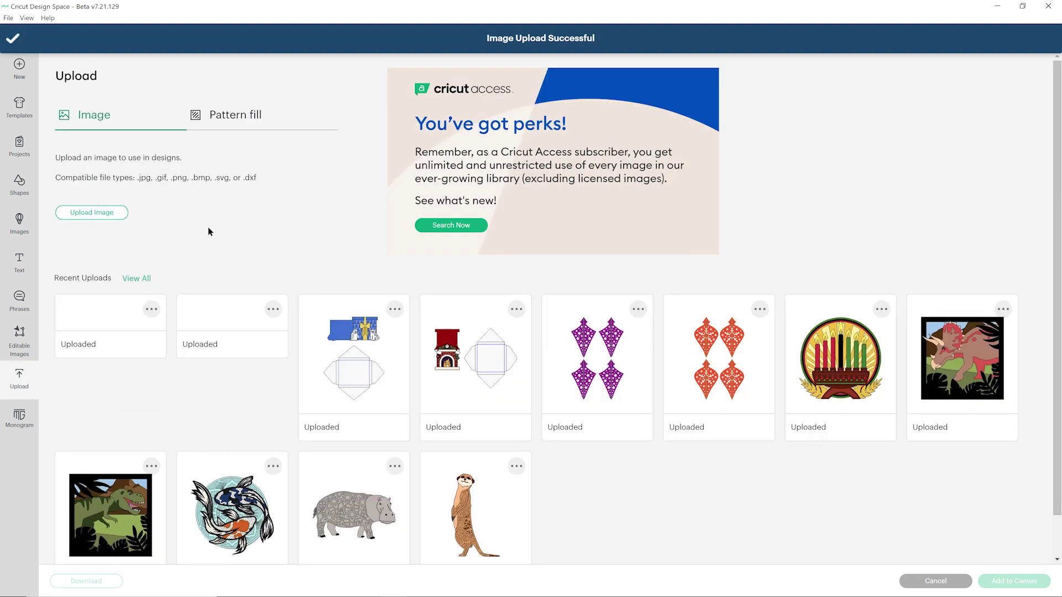
Step: Add the uploaded reindeer and trees designs to the canvas and move the trees card beside the reindeer card, at about X 7.4, Y 0.5
click(119, 343)
click(222, 340)
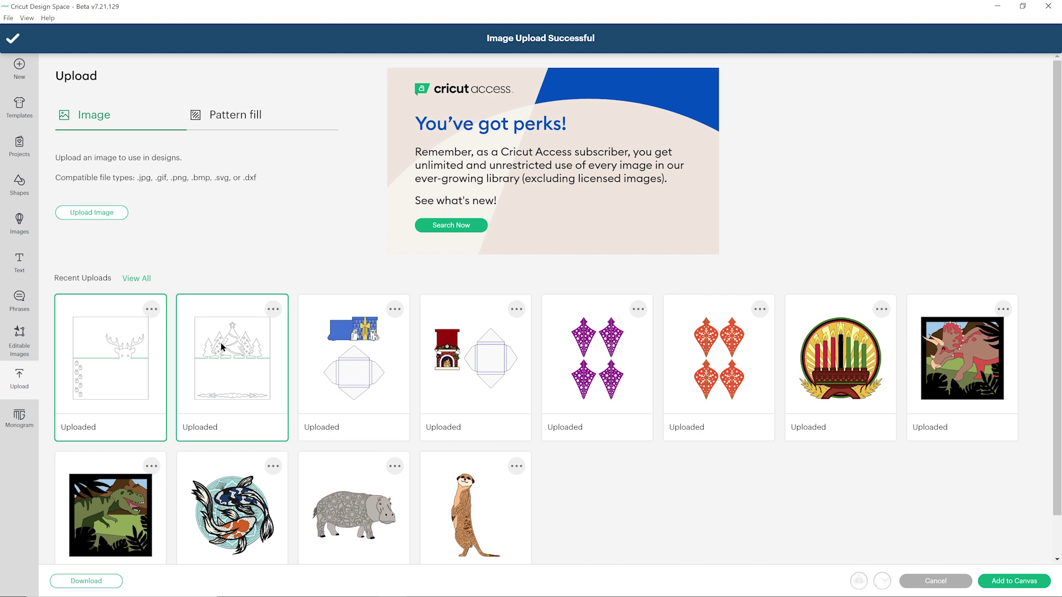
click(996, 581)
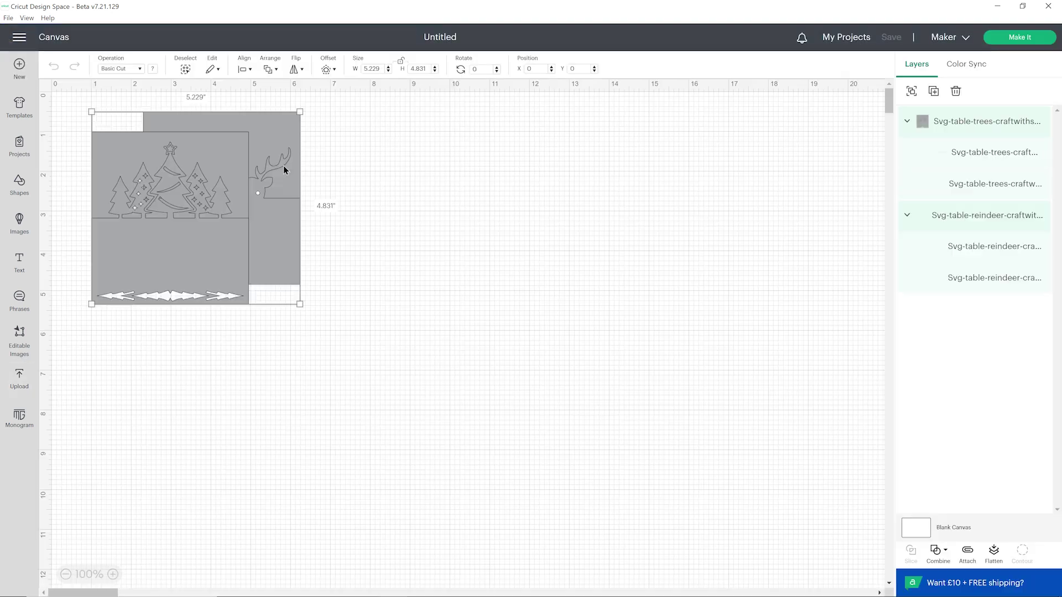
click(318, 209)
drag(175, 215, 430, 191)
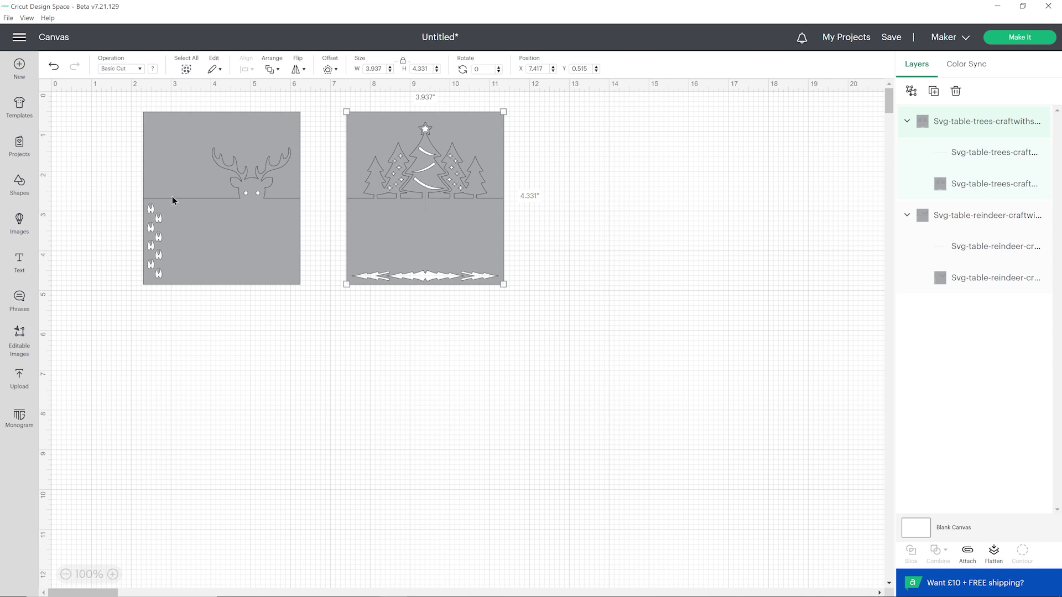
Step: Ungroup the reindeer card and change its horizontal fold line from a basic cut to Score
click(173, 198)
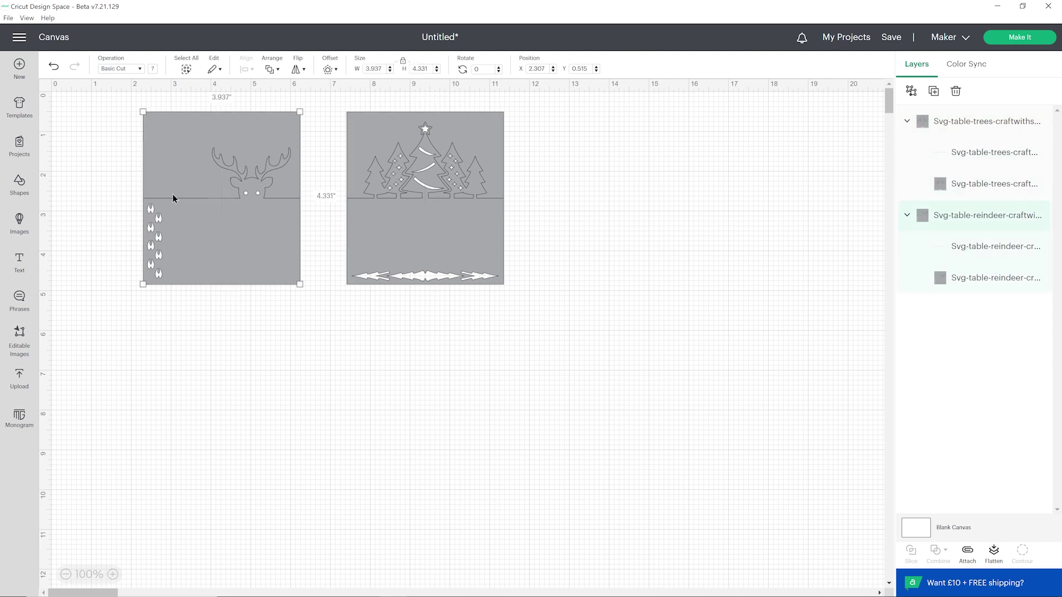
click(911, 91)
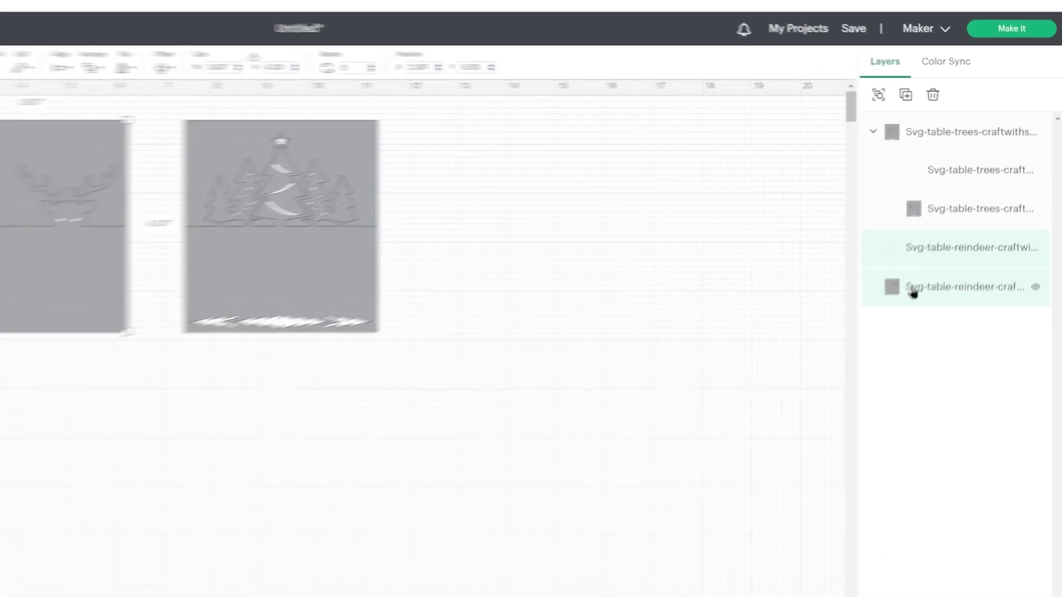
click(967, 221)
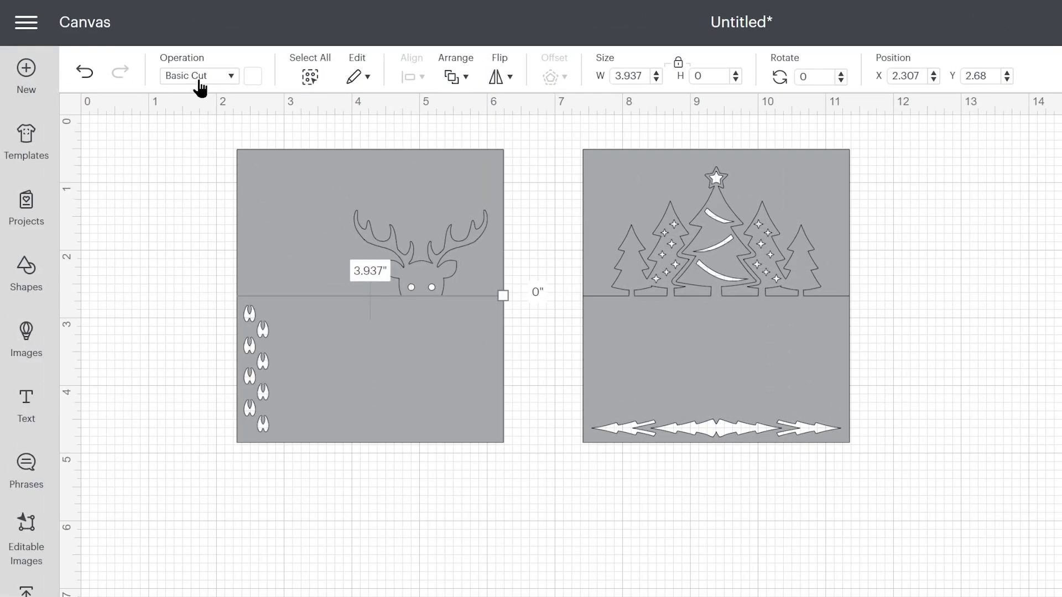
click(200, 83)
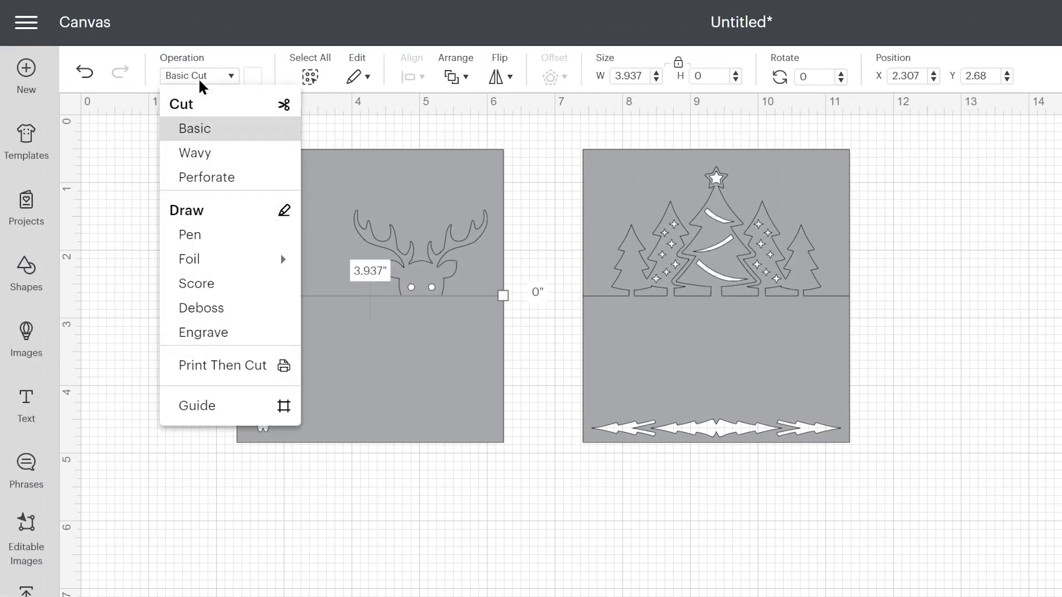
click(199, 285)
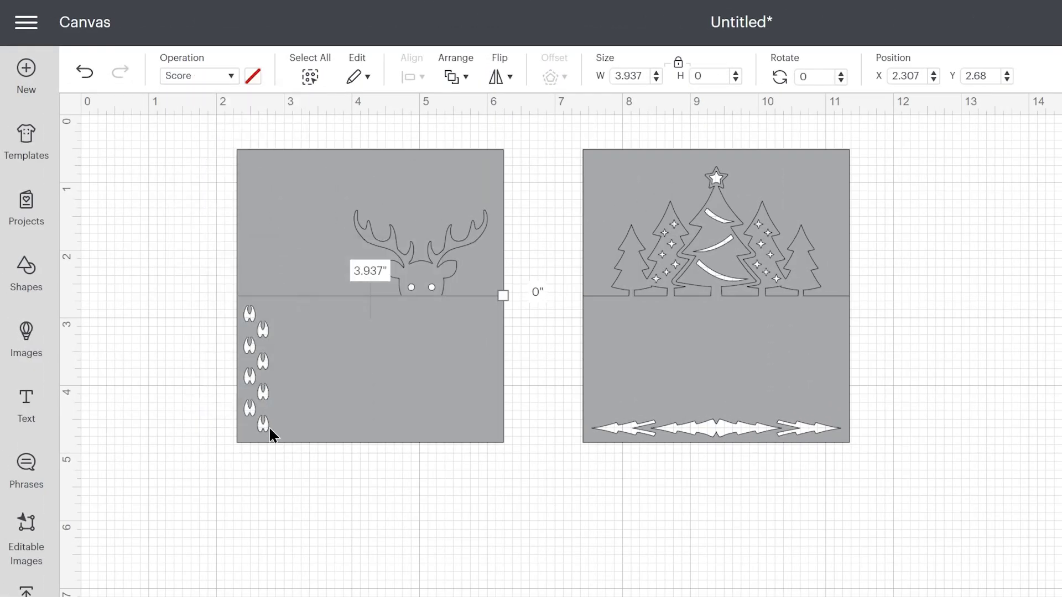
click(365, 549)
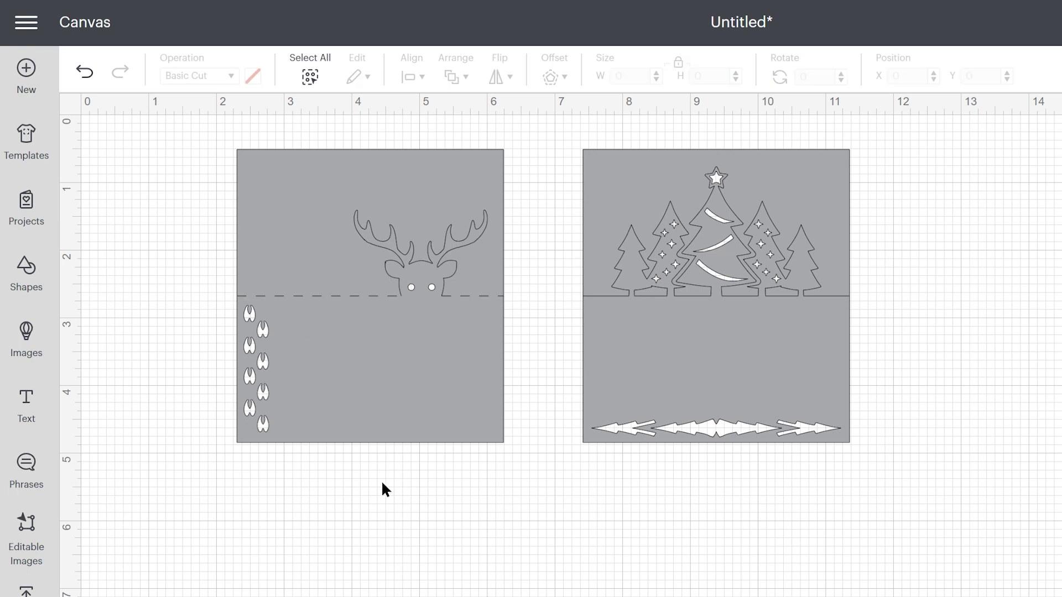
Step: Recolor the reindeer card light orange and attach its score line to it
click(352, 381)
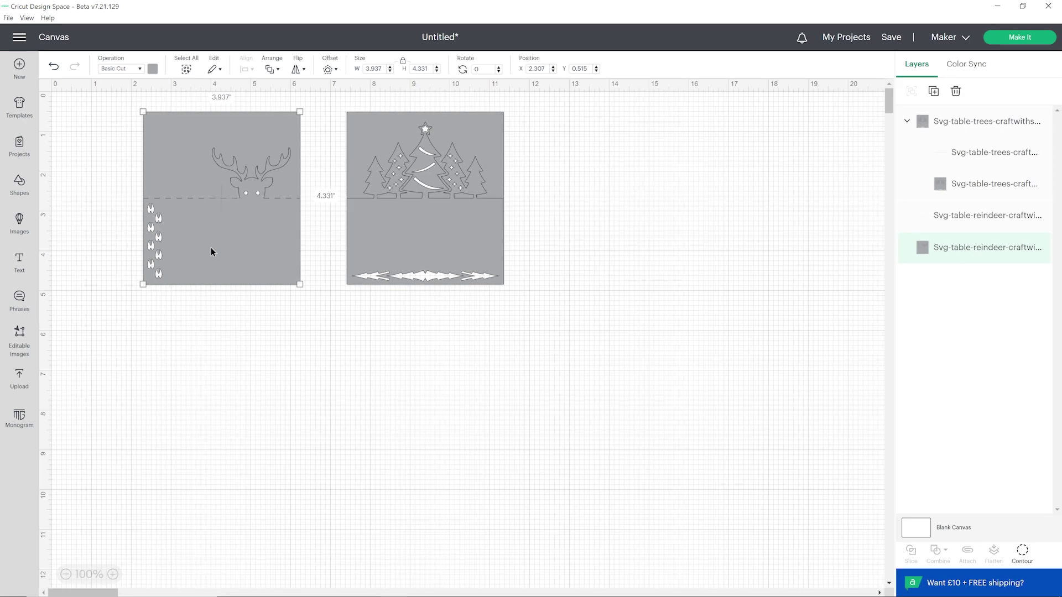
click(152, 68)
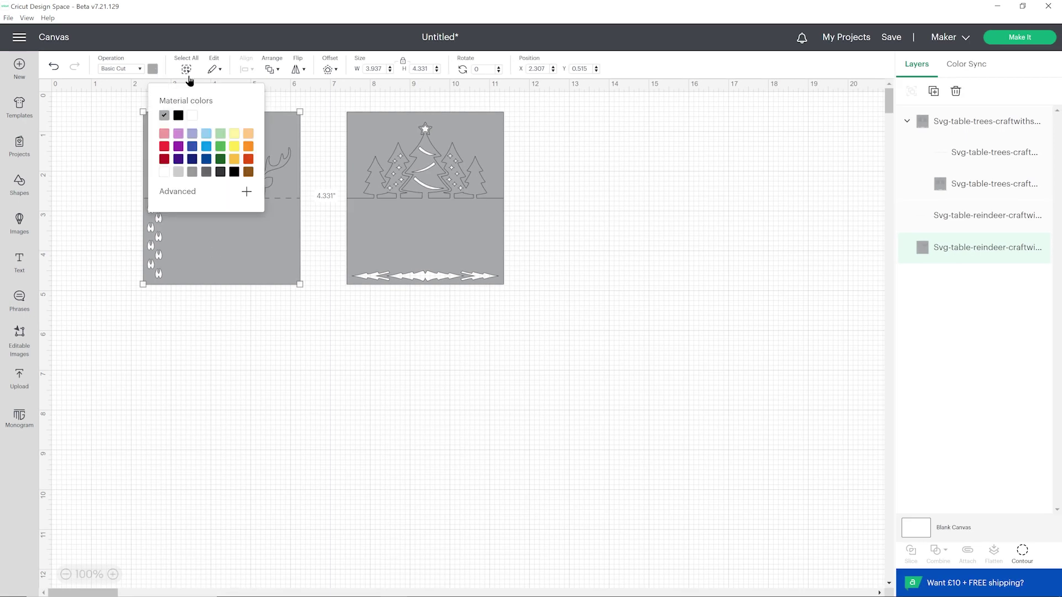
click(249, 134)
click(270, 328)
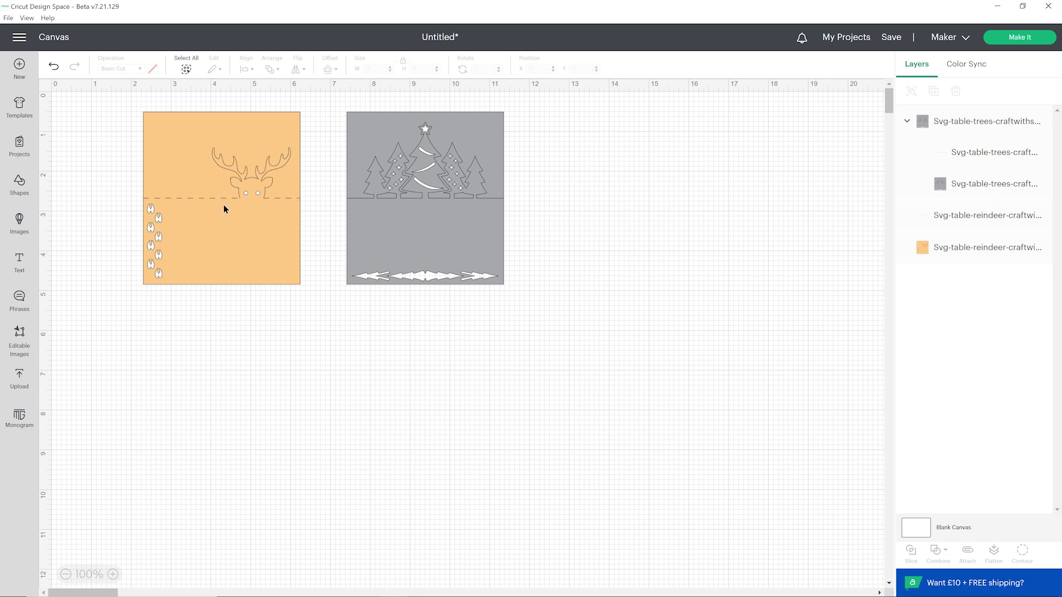
drag(116, 154, 190, 250)
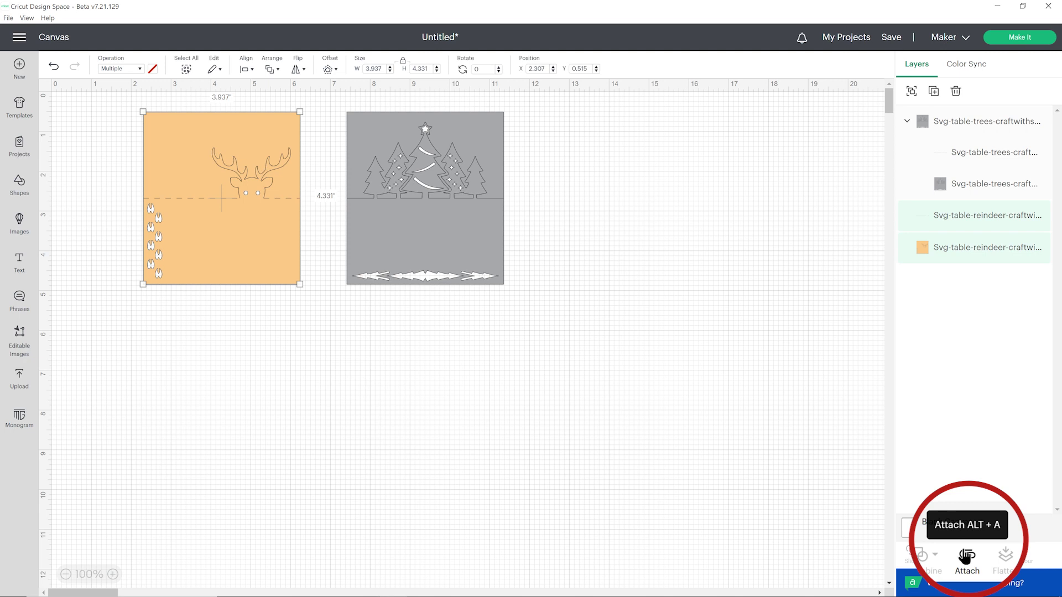
click(966, 556)
Step: Ungroup the trees card and set its horizontal fold line to Score
click(496, 211)
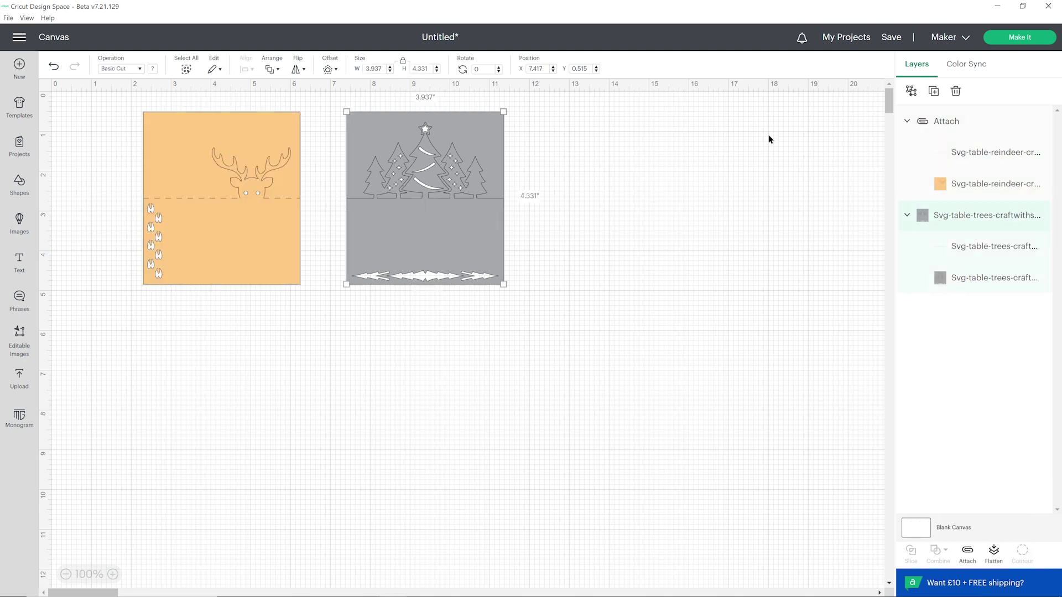
click(911, 91)
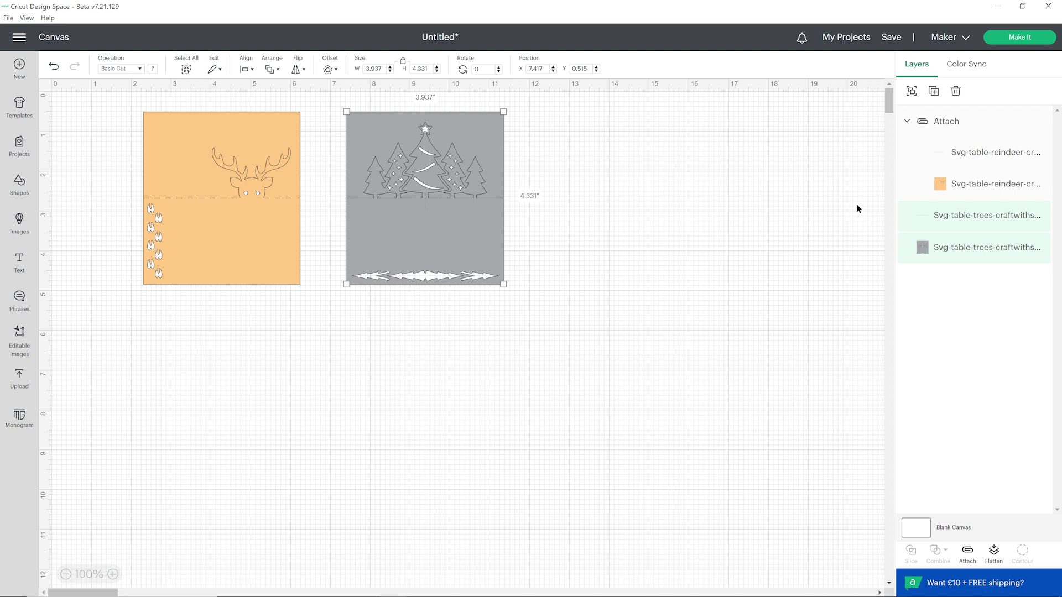
click(942, 215)
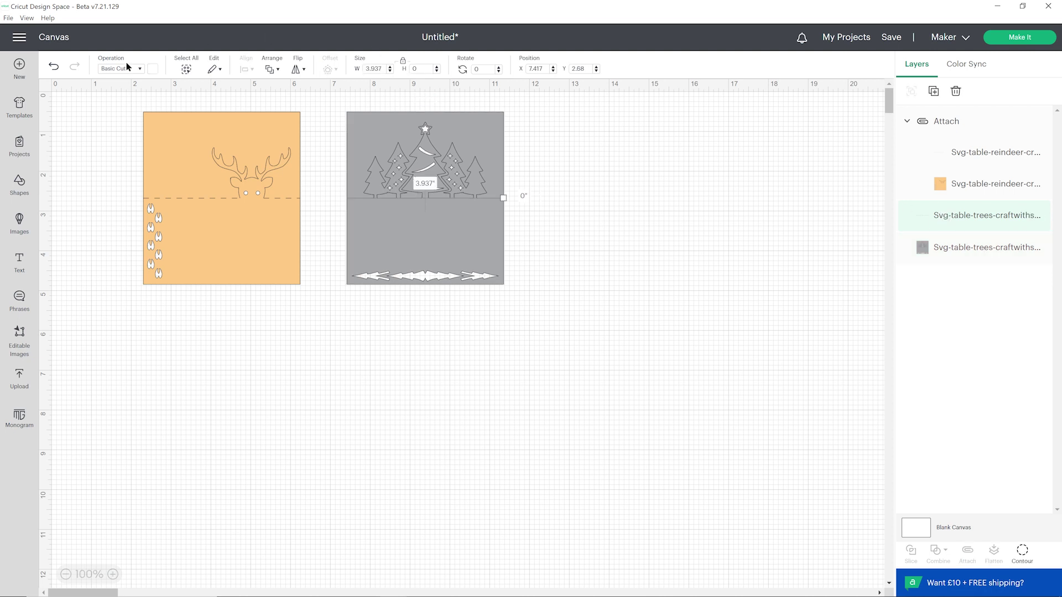
click(128, 68)
click(135, 194)
click(631, 224)
Step: Recolor the trees card light blue and attach its score line to it
click(477, 232)
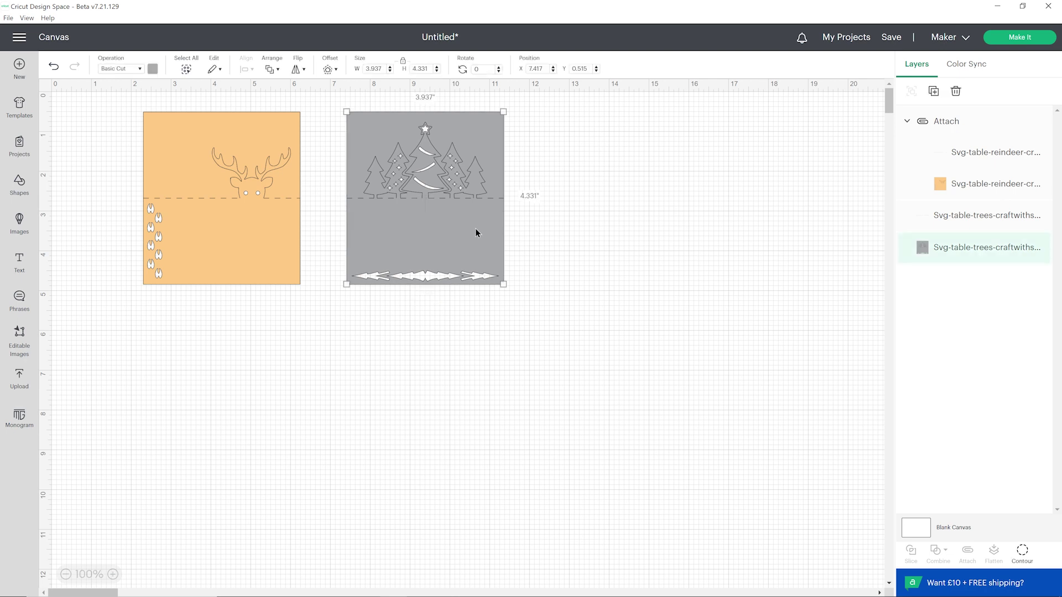
click(152, 68)
click(206, 138)
click(710, 216)
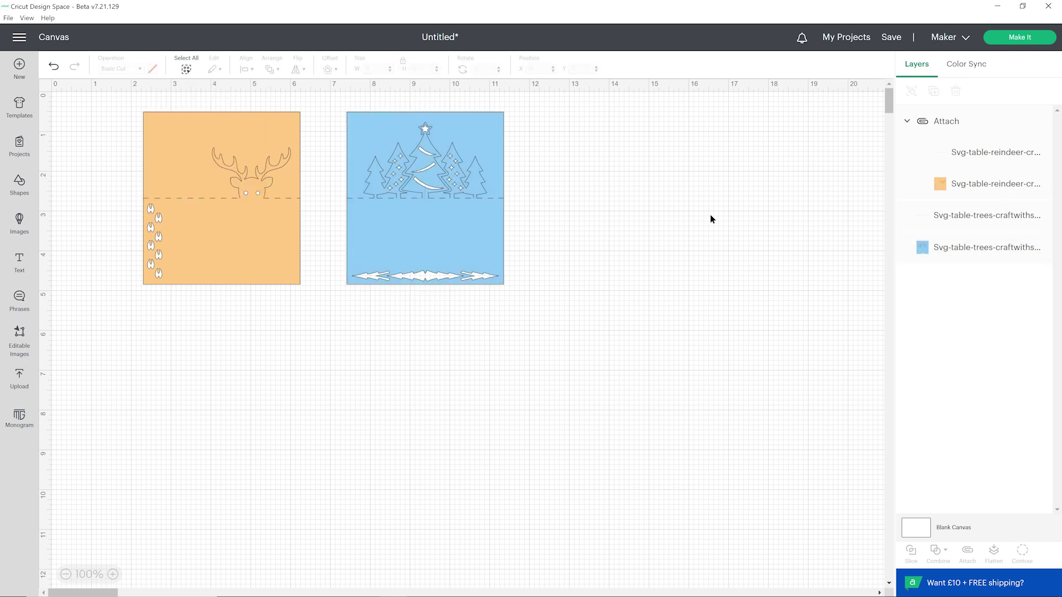
drag(566, 248, 457, 171)
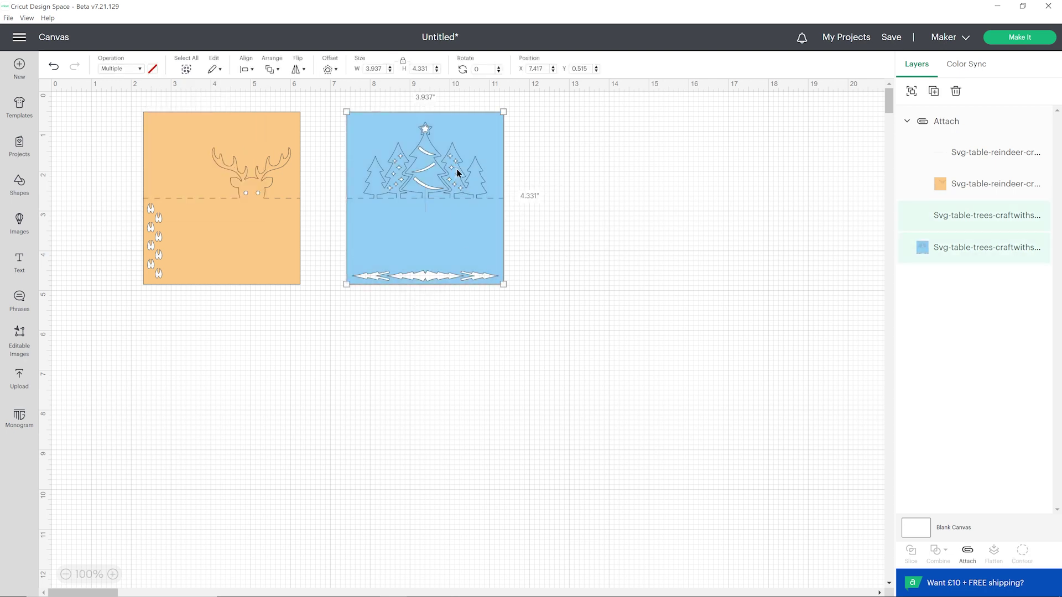
click(966, 559)
click(545, 269)
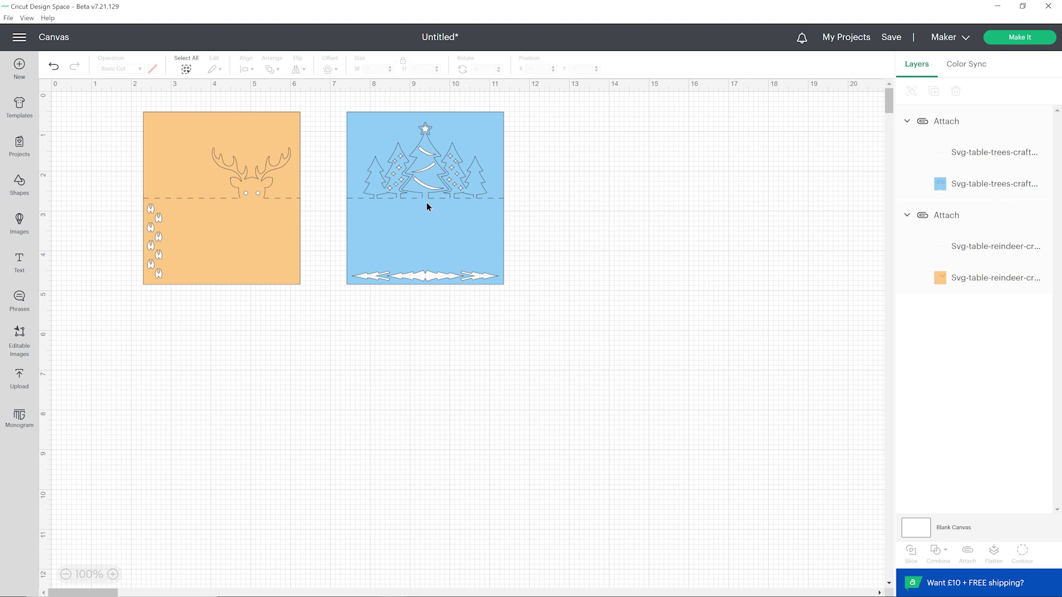
Step: Detach the reindeer card's layers and add a text with the guest's first name below the card
drag(256, 163, 240, 165)
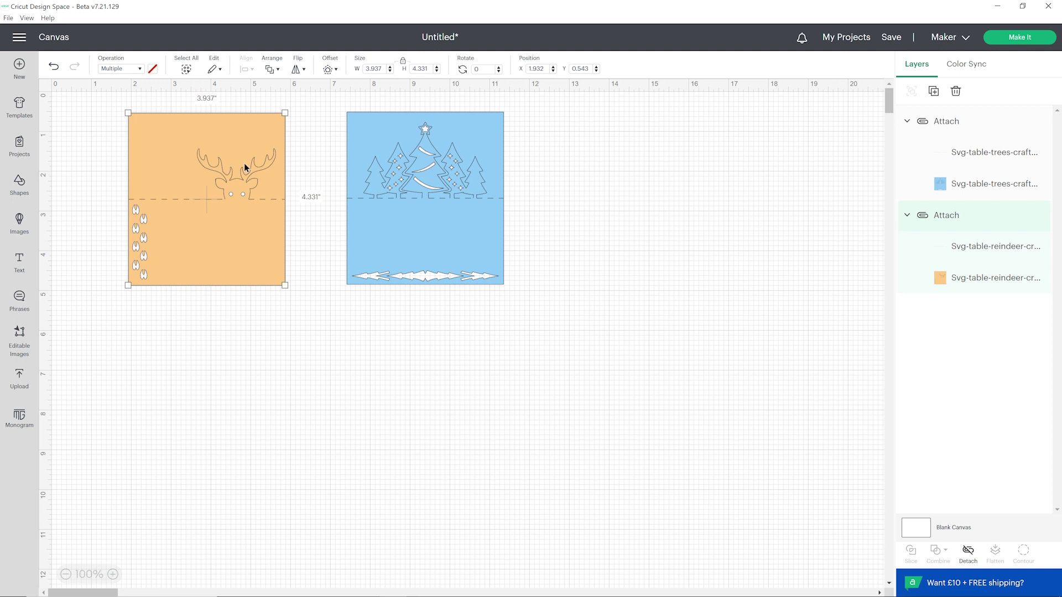
click(968, 552)
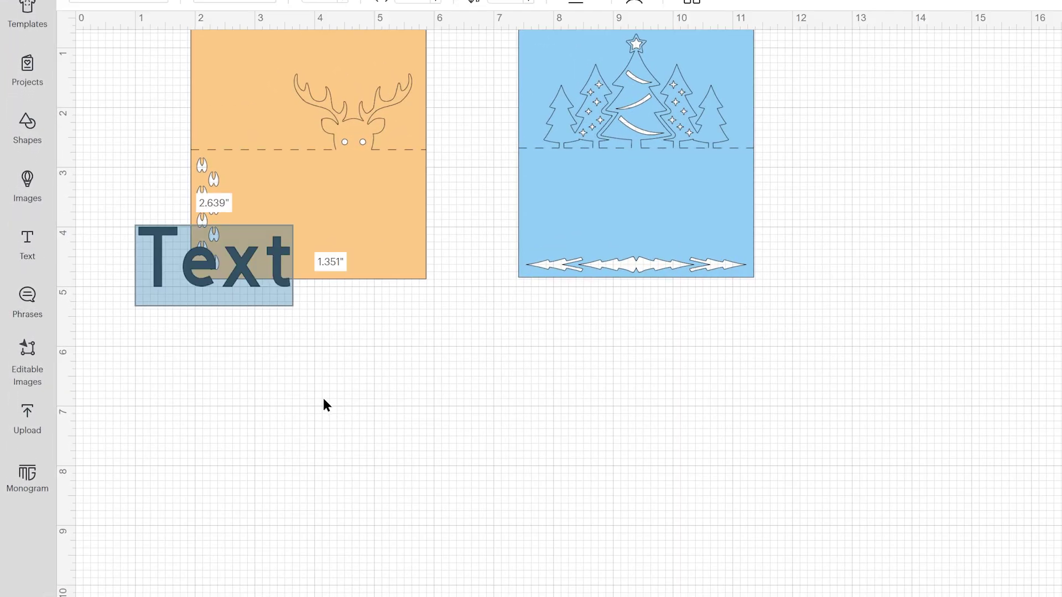
text(Sarah)
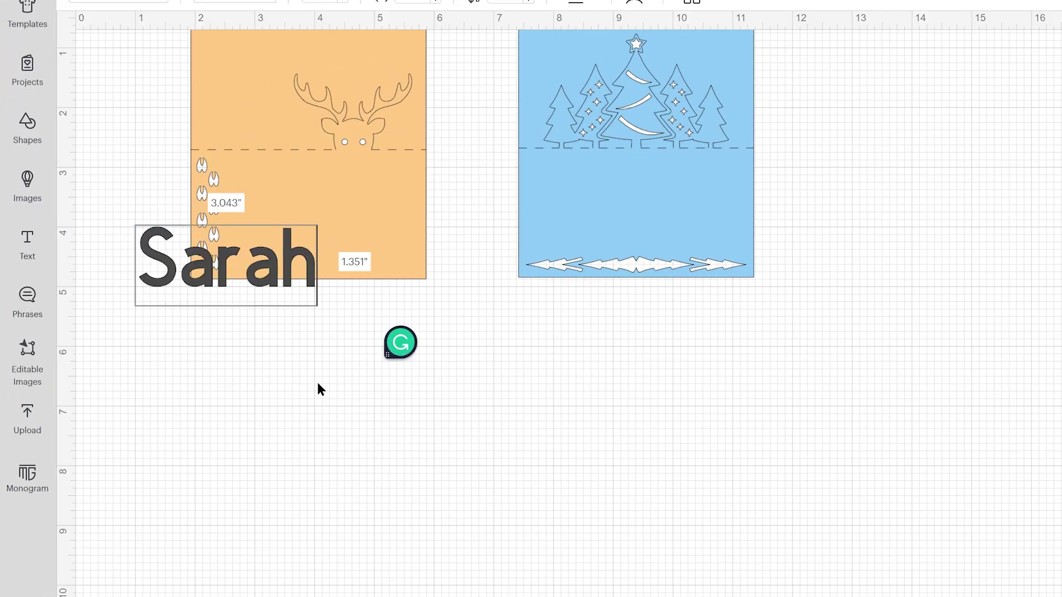
key(Escape)
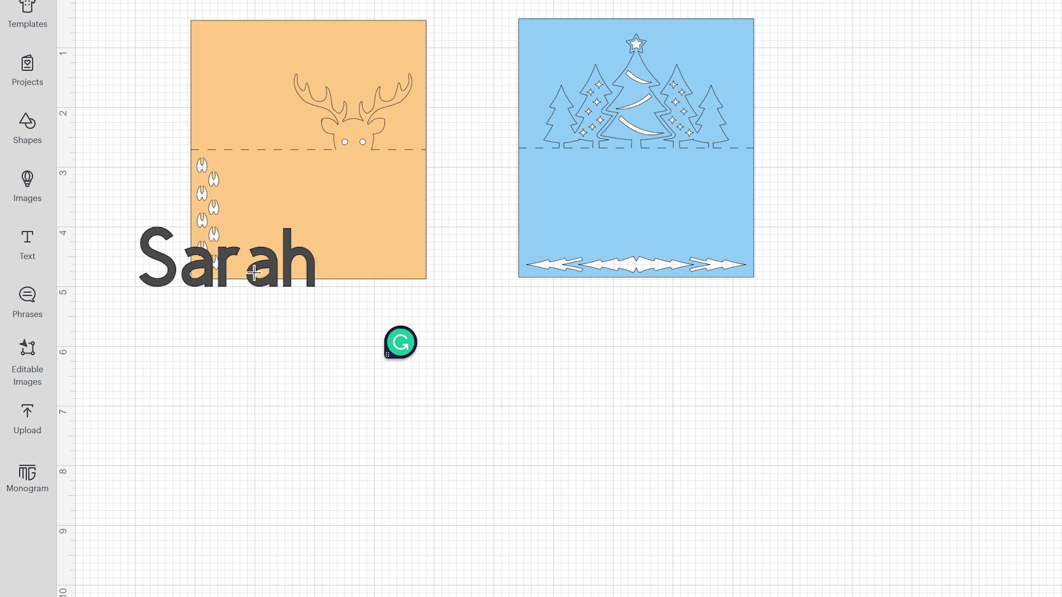
drag(255, 274, 259, 357)
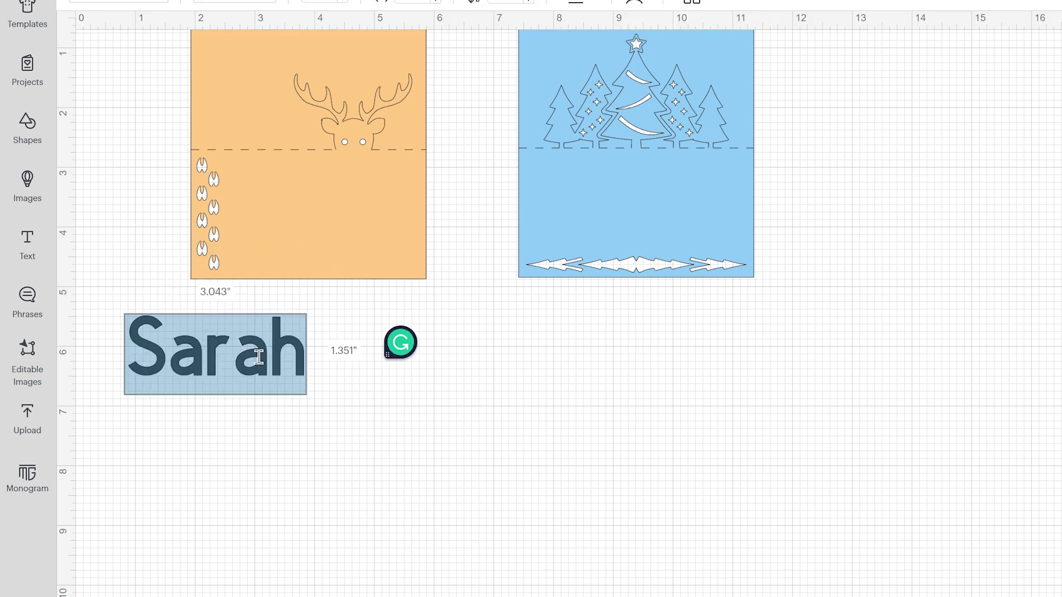
Step: Filter the fonts by Writing, apply Alyssa Stencil Script to the name, and set its style to Writing
click(160, 112)
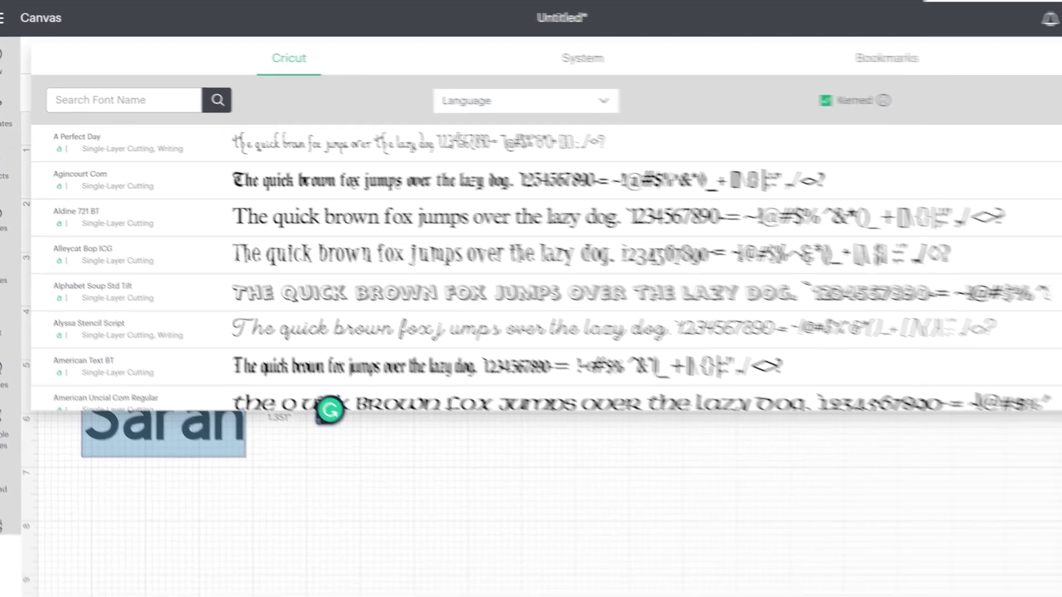
click(1033, 93)
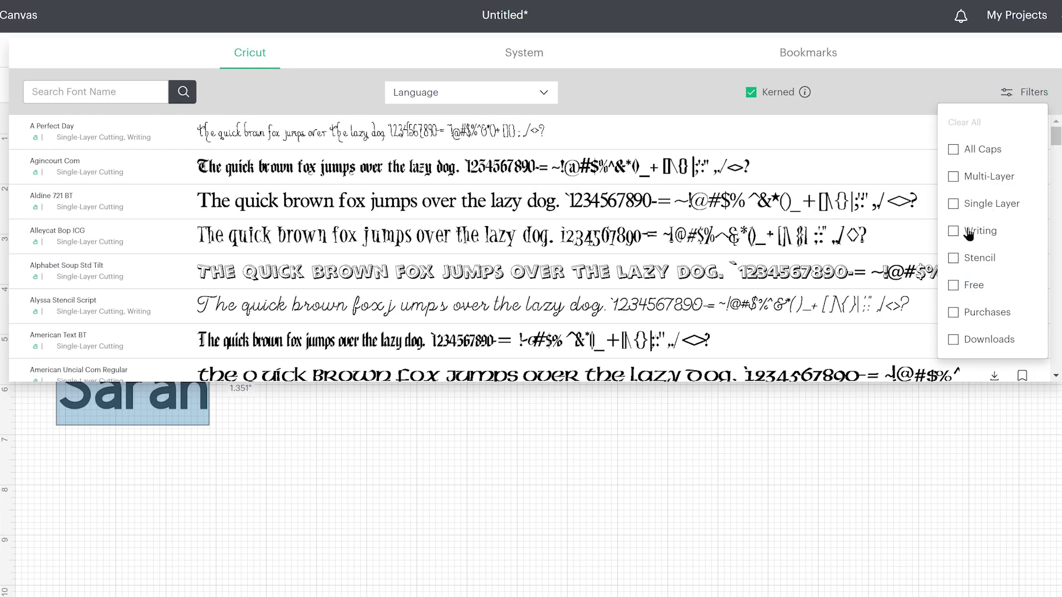
click(968, 232)
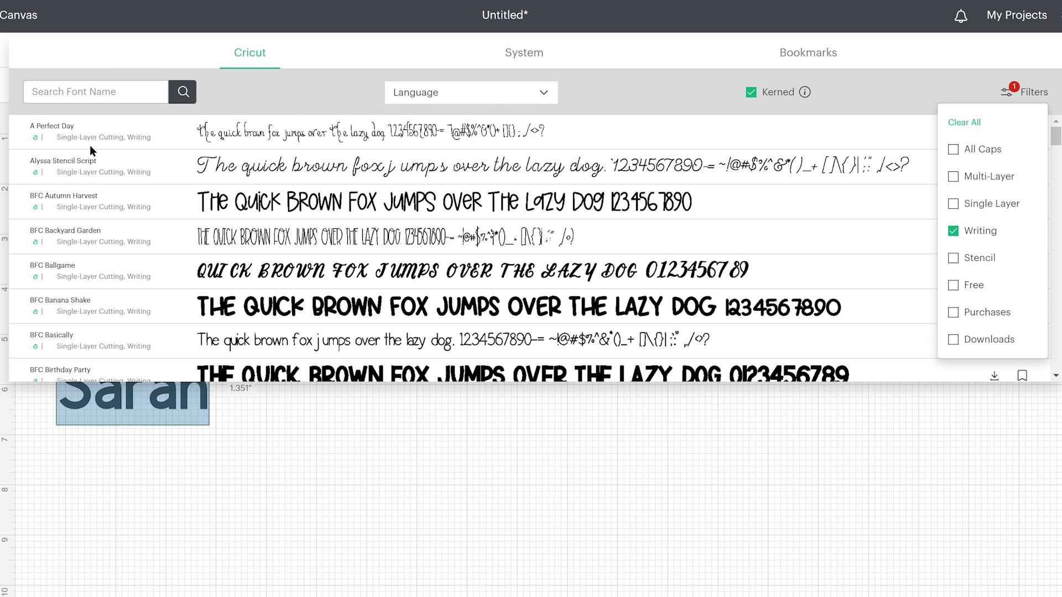
click(68, 165)
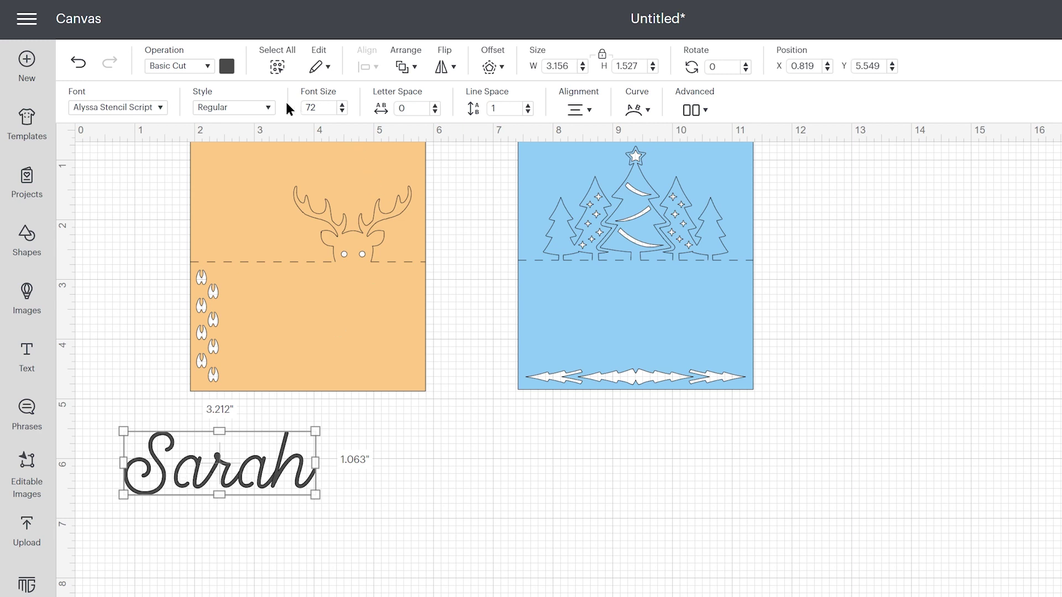
click(270, 107)
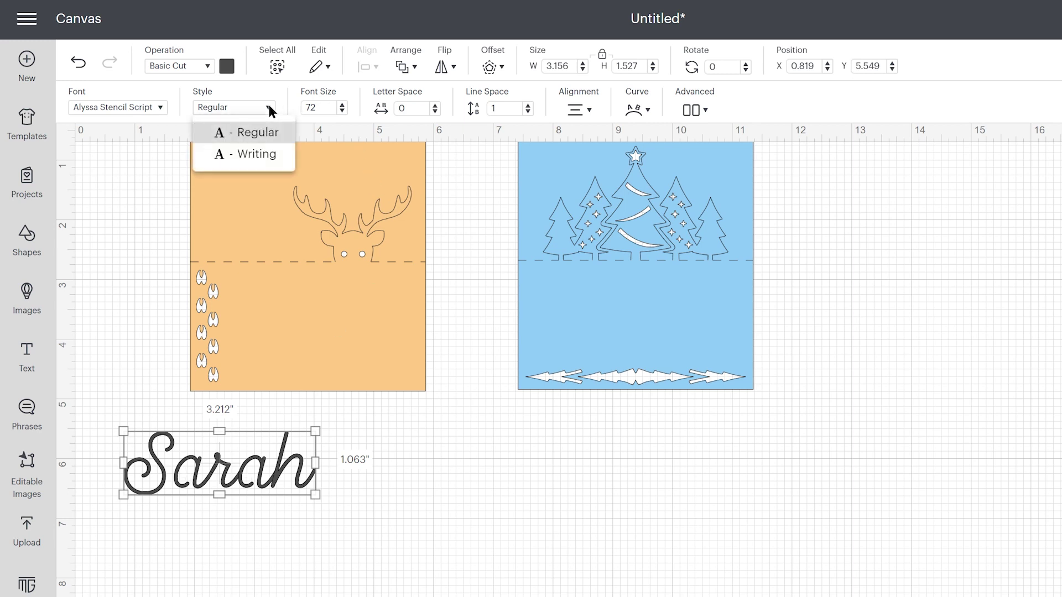
click(268, 159)
Step: Place the name on the reindeer card's lower half, about 2.7 in wide, and set its operation to Pen
mouse_move(308, 475)
mouse_down()
mouse_move(429, 338)
mouse_move(360, 332)
mouse_up()
click(179, 66)
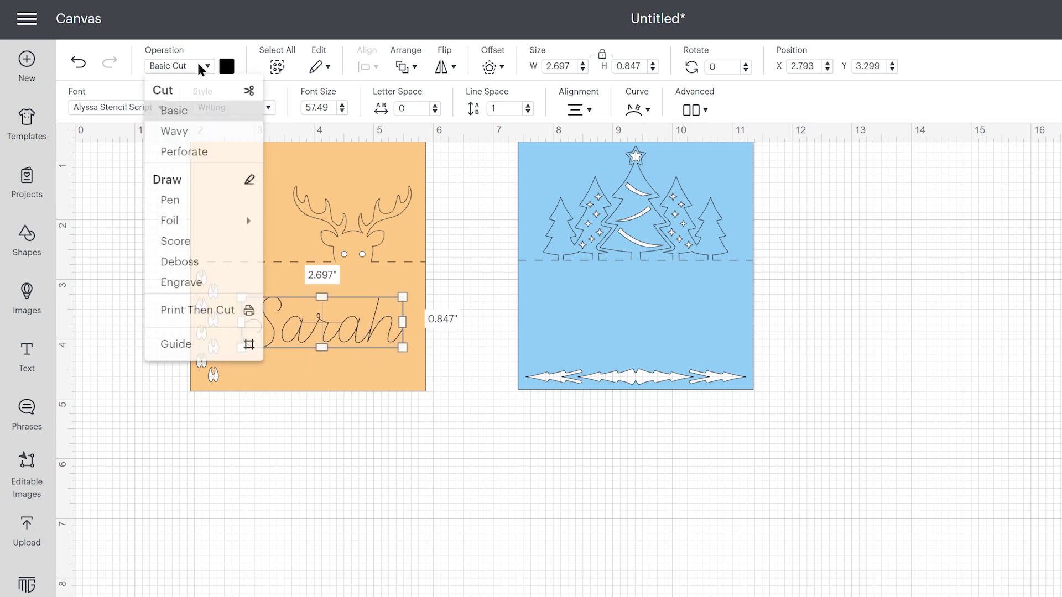
click(216, 209)
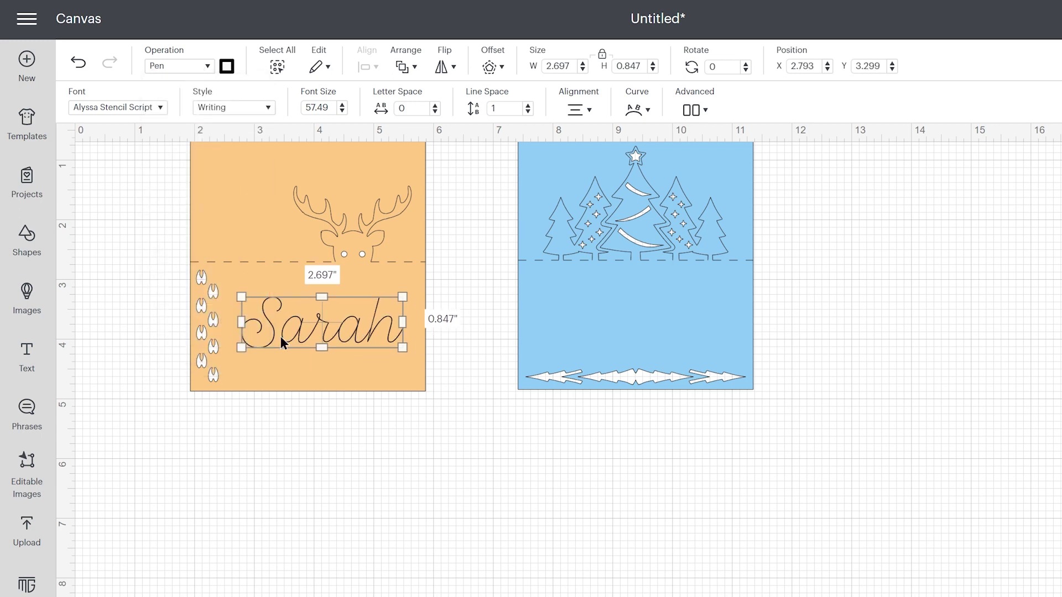
Step: Give the name on the reindeer card a green Fine Point (0.4 mm) pen colour
click(227, 66)
scroll(329, 203, down, 1)
scroll(327, 202, down, 3)
scroll(311, 230, down, 4)
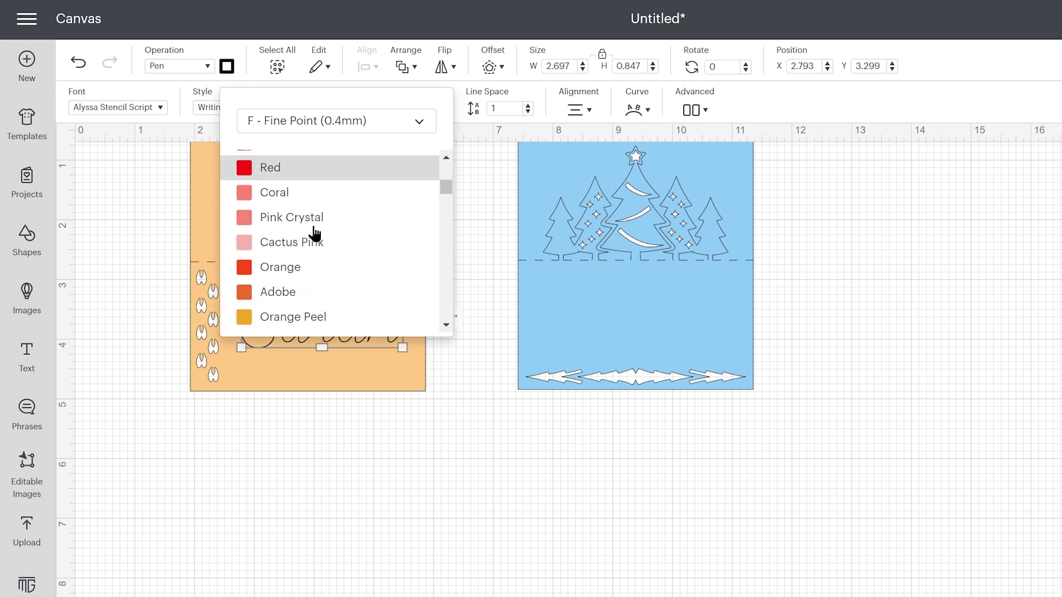
click(320, 246)
click(476, 471)
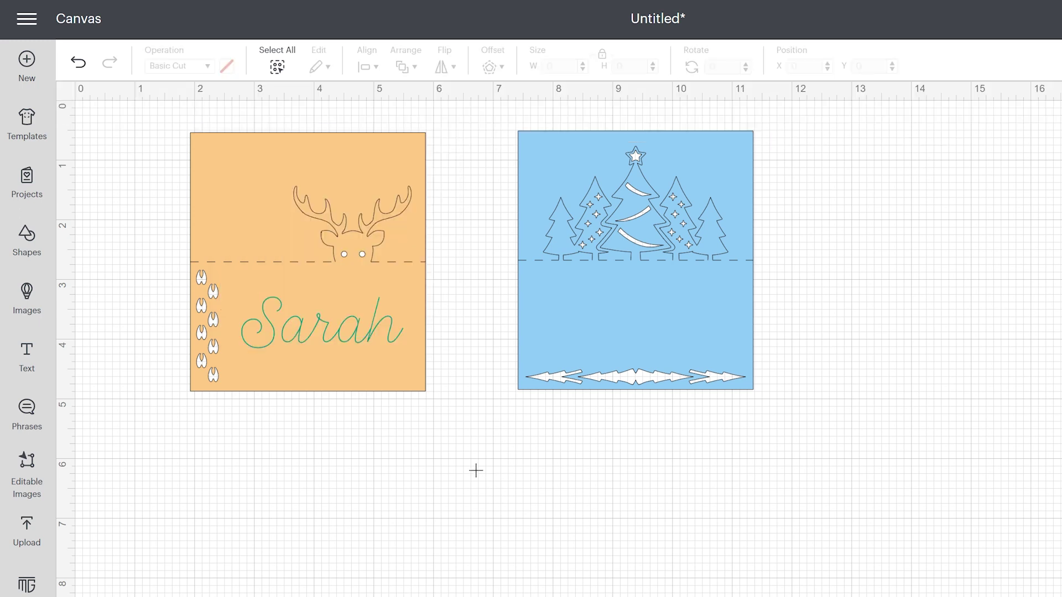
Step: Attach the handwritten name, score line and reindeer card to each other
click(375, 330)
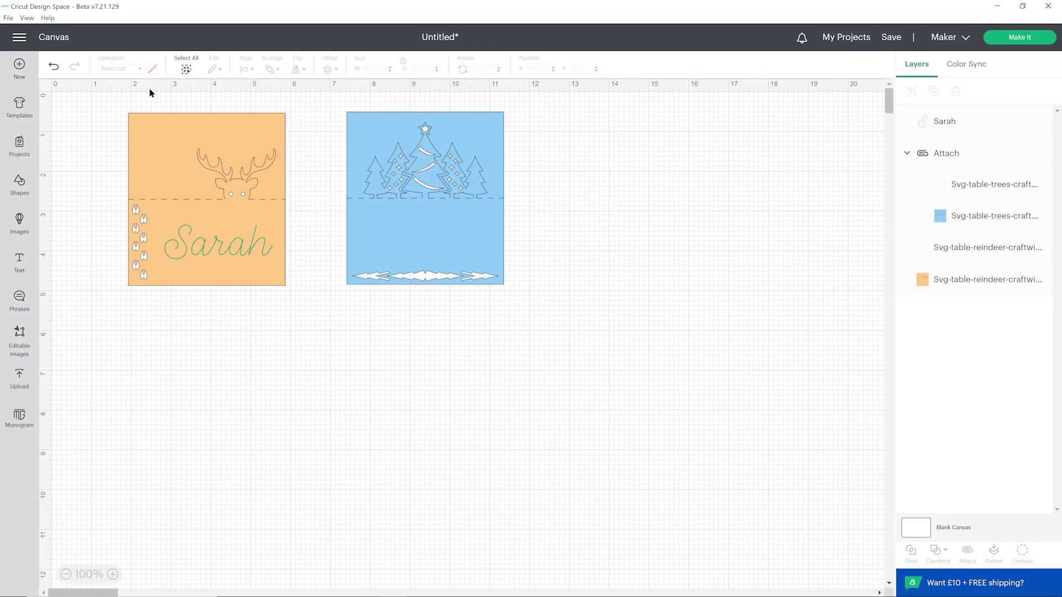
drag(111, 110, 302, 352)
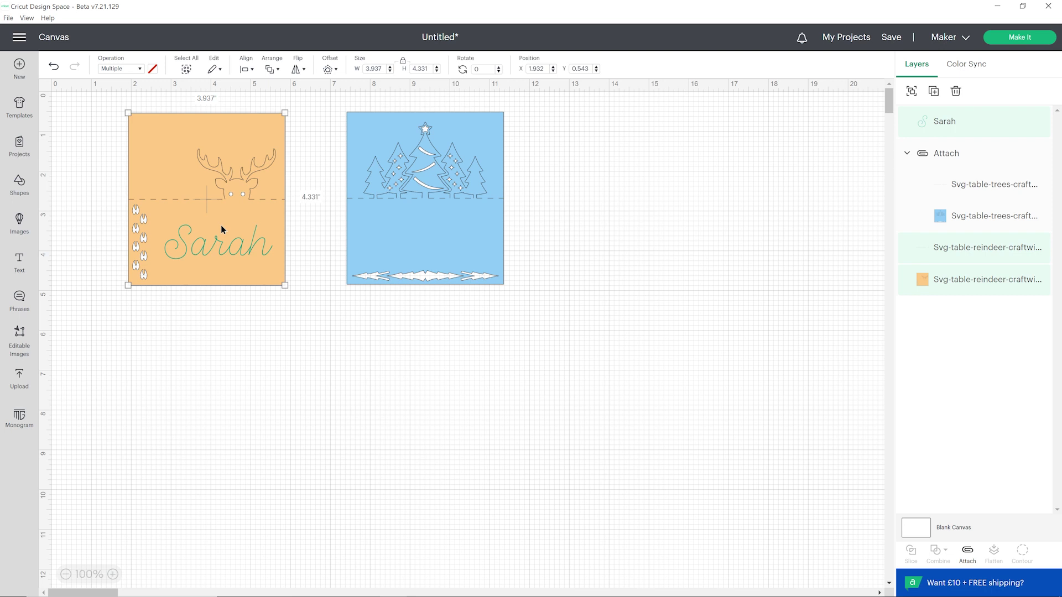
click(968, 553)
click(559, 363)
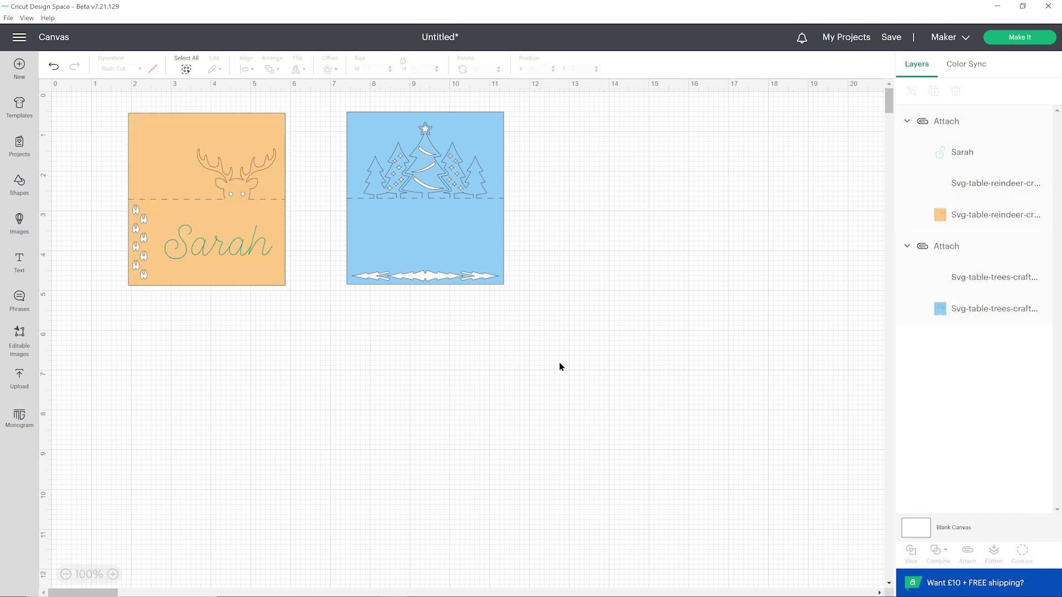
Step: Duplicate the trees card, place the copy beside the original, and detach the original's layers
click(456, 243)
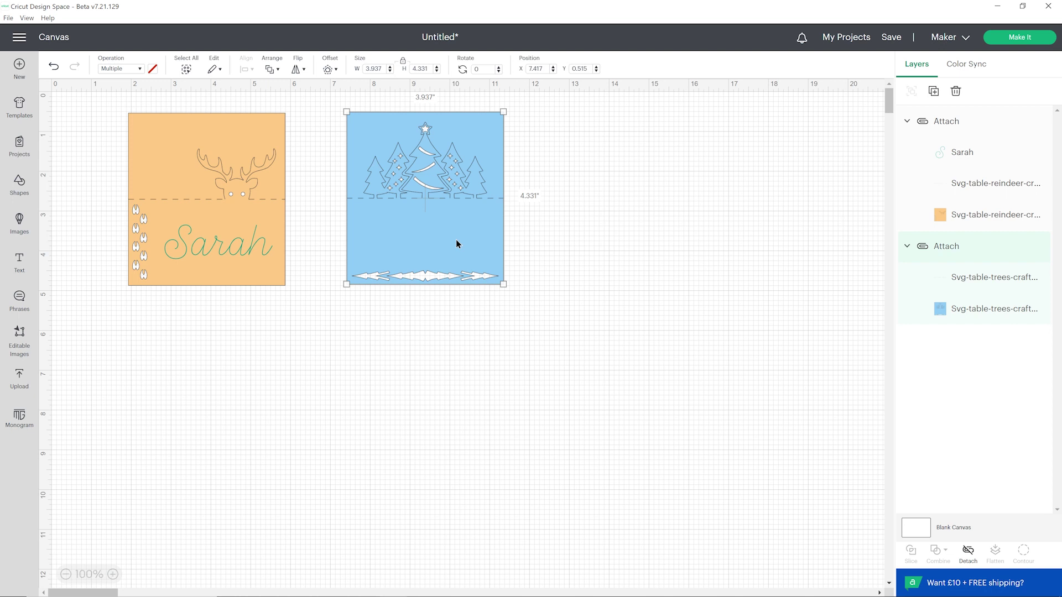
key(ctrl+v)
drag(168, 185, 658, 186)
click(406, 177)
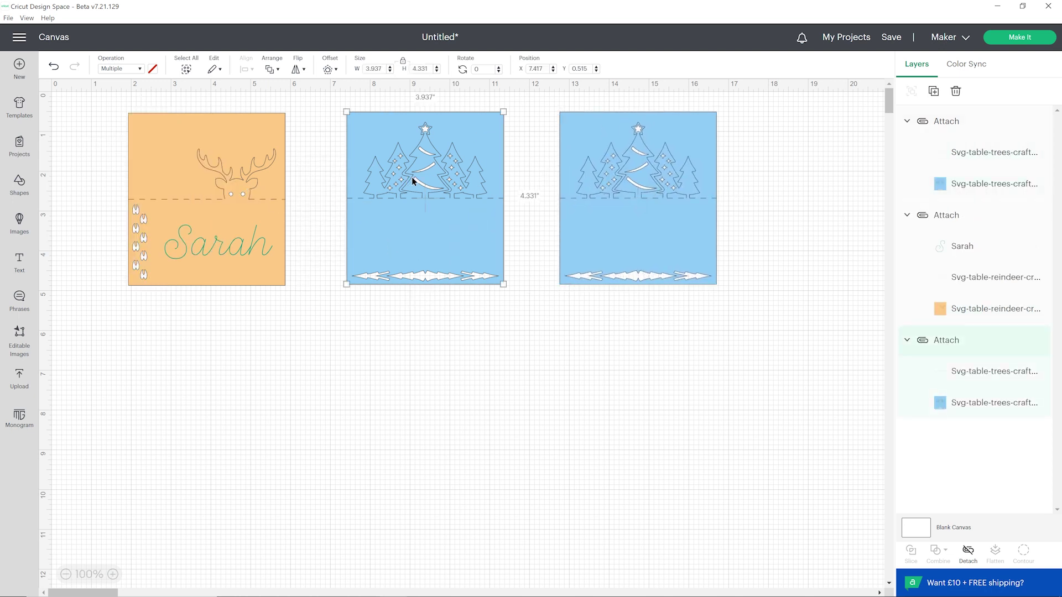
click(968, 553)
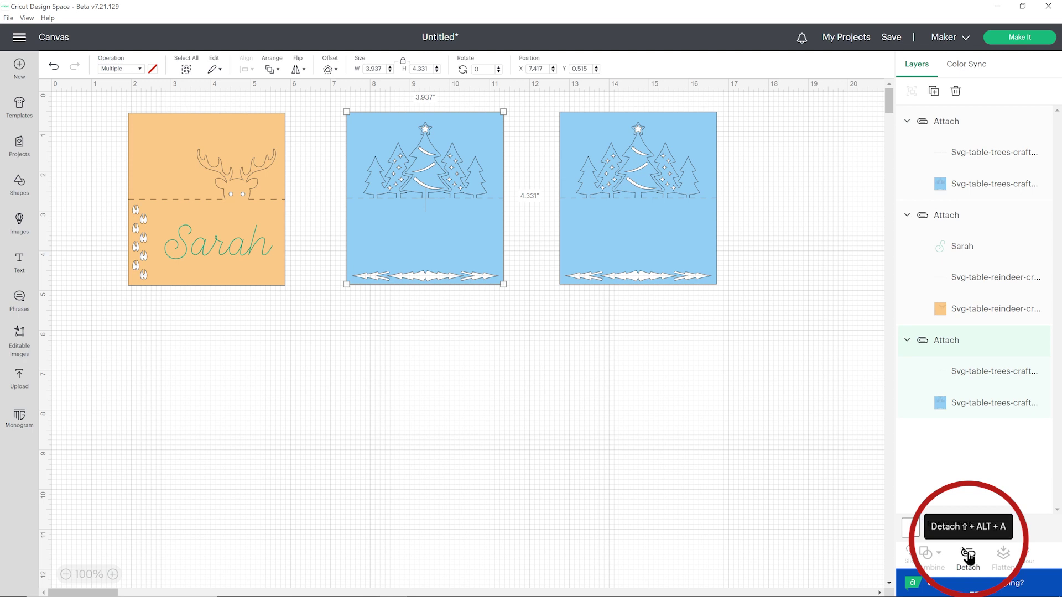
click(486, 334)
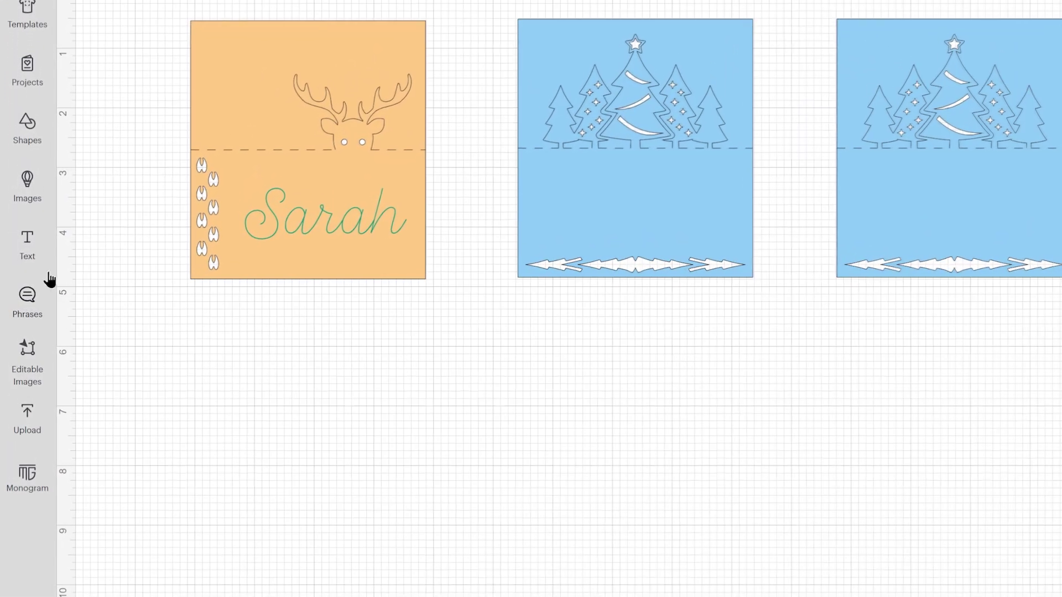
Step: Add a text with the guest's first name below the reindeer card and set its operation to Print Then Cut
click(47, 274)
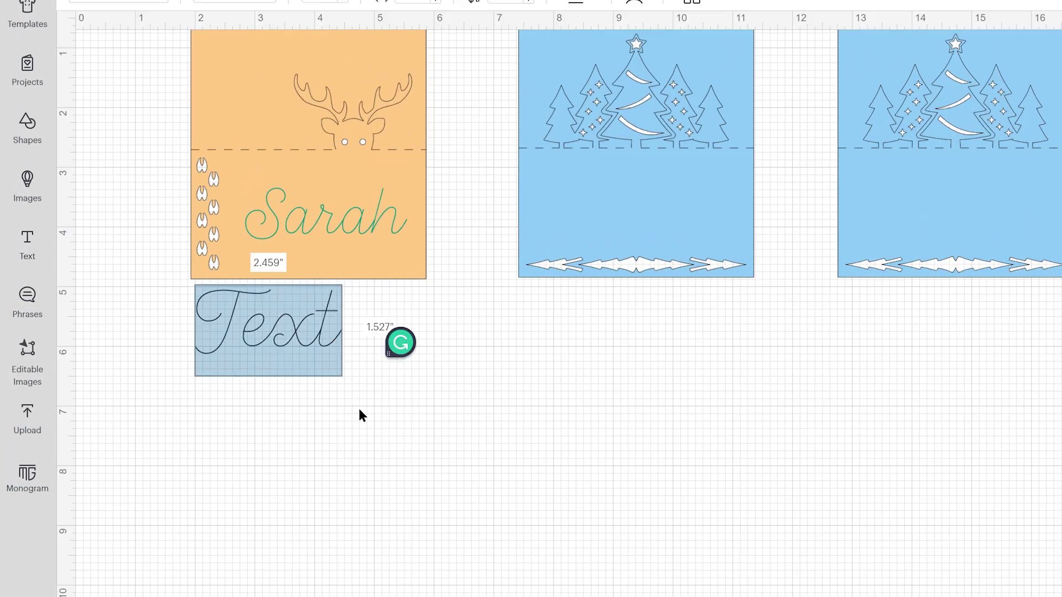
text(Sarah)
key(ctrl+a)
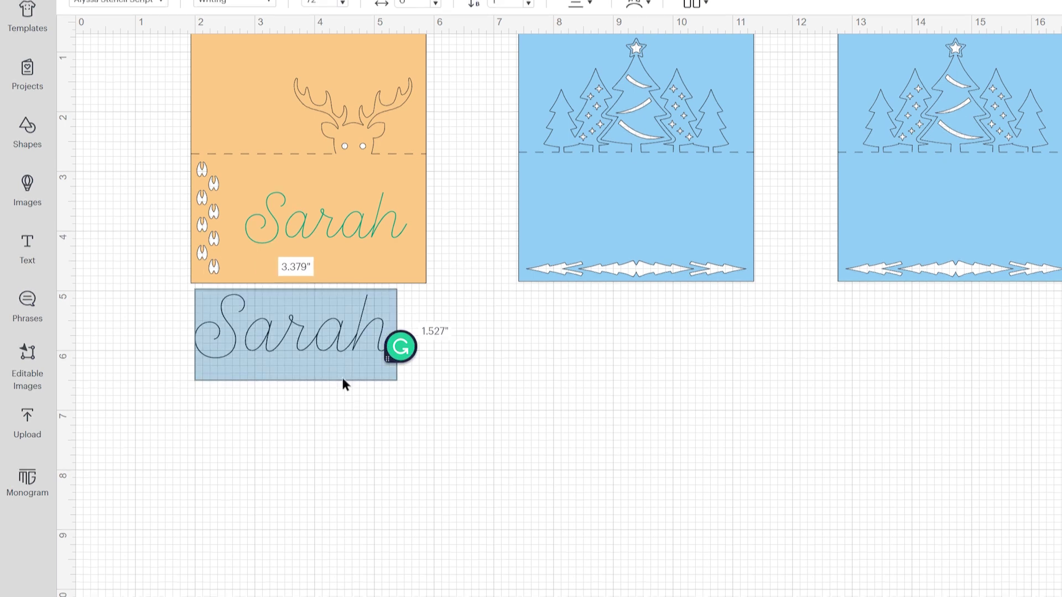
click(175, 72)
click(198, 314)
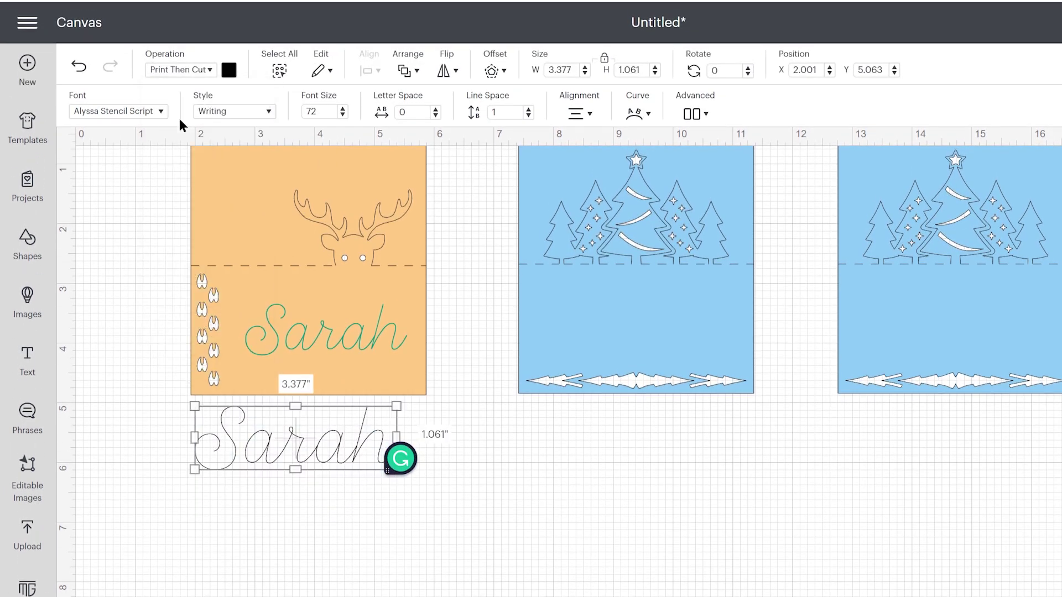
Step: Search the fonts for "stencil" and apply Signa Stencil to the new name text
double_click(298, 451)
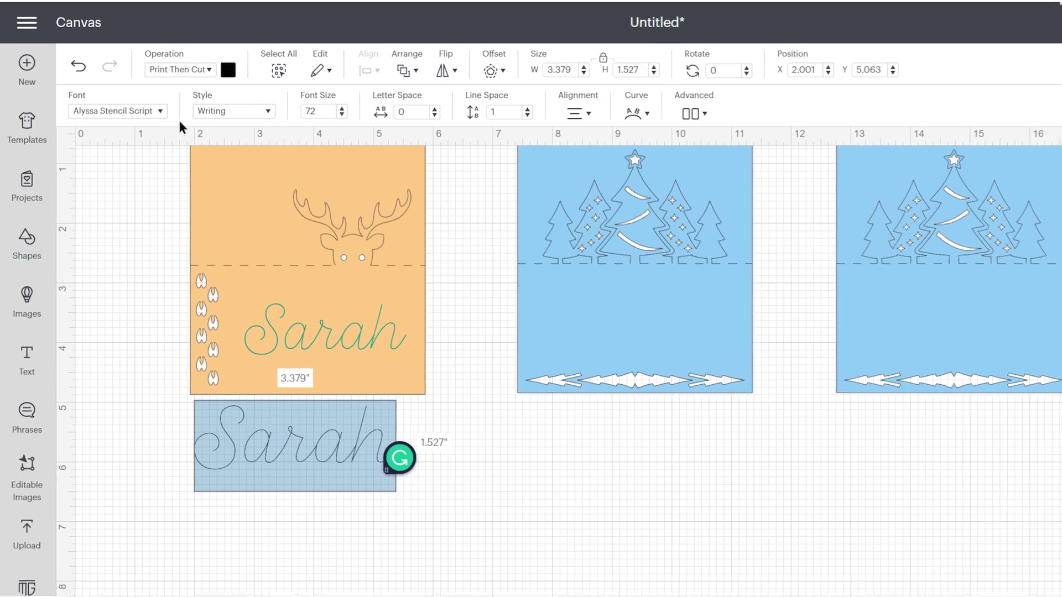
click(149, 111)
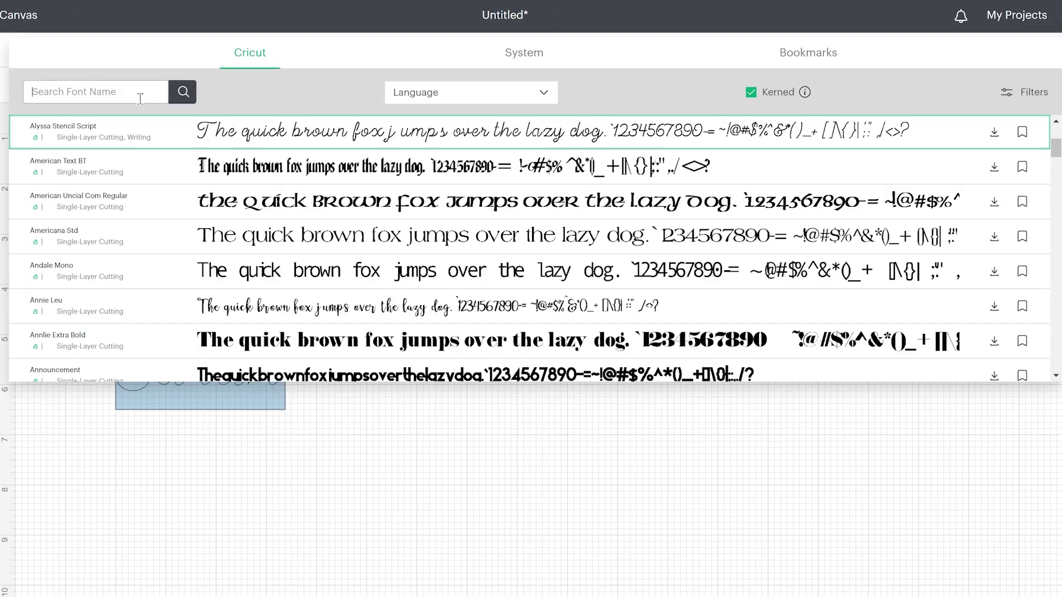
text(stencil)
key(Return)
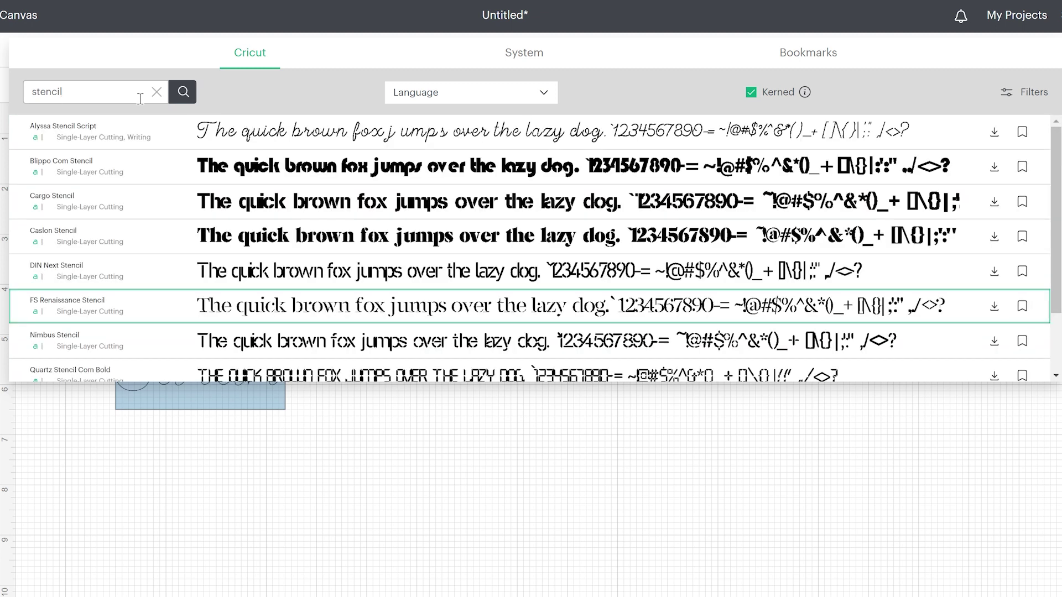
scroll(187, 187, down, 2)
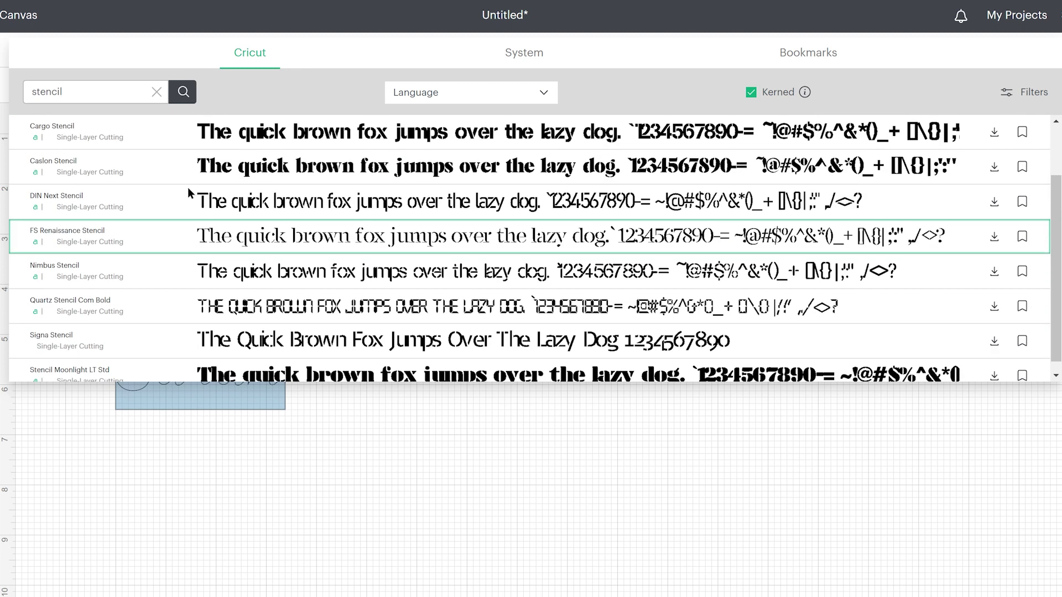
scroll(430, 228, down, 1)
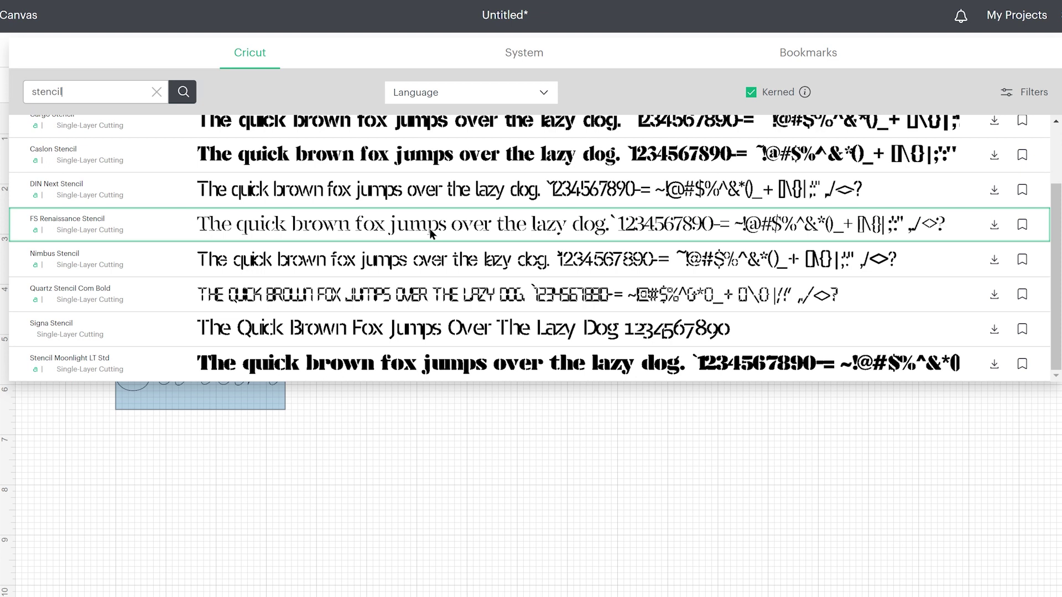
click(327, 334)
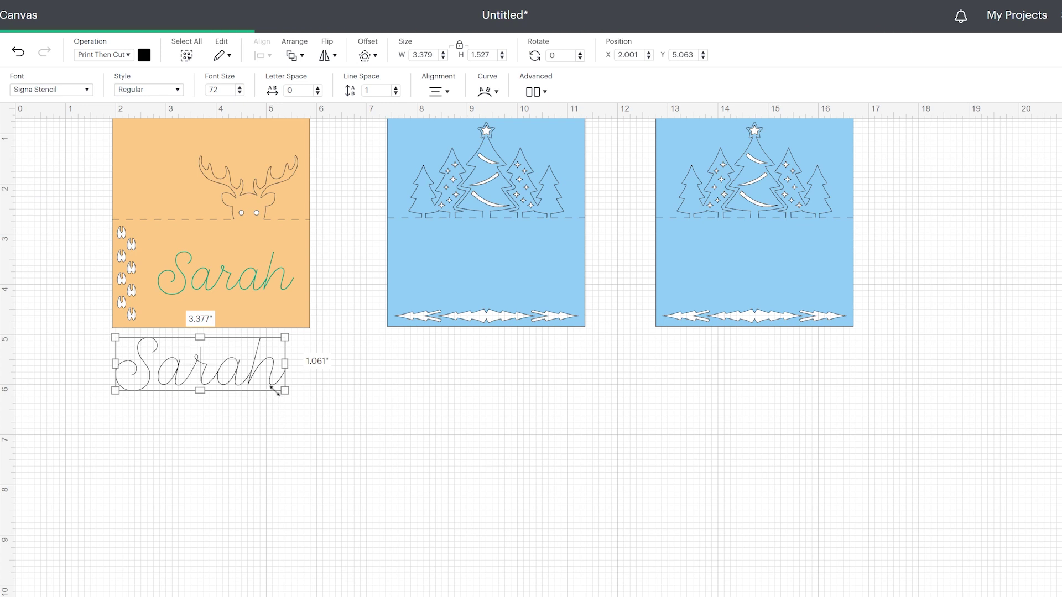
drag(271, 378, 271, 382)
click(270, 408)
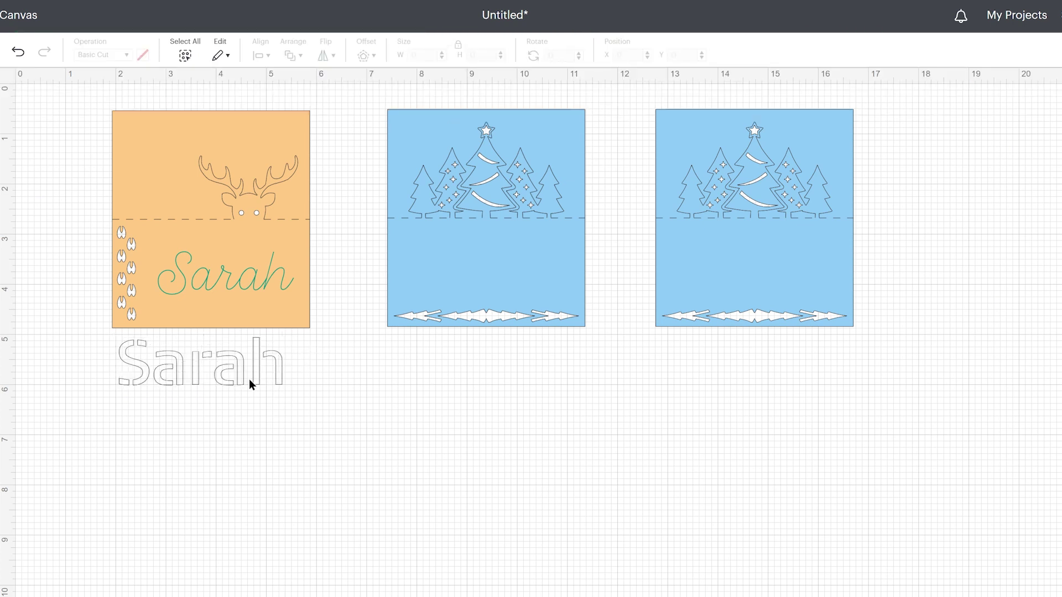
Step: Change the stencil name to a basic cut and center it on the lower half of the detached trees card
click(247, 370)
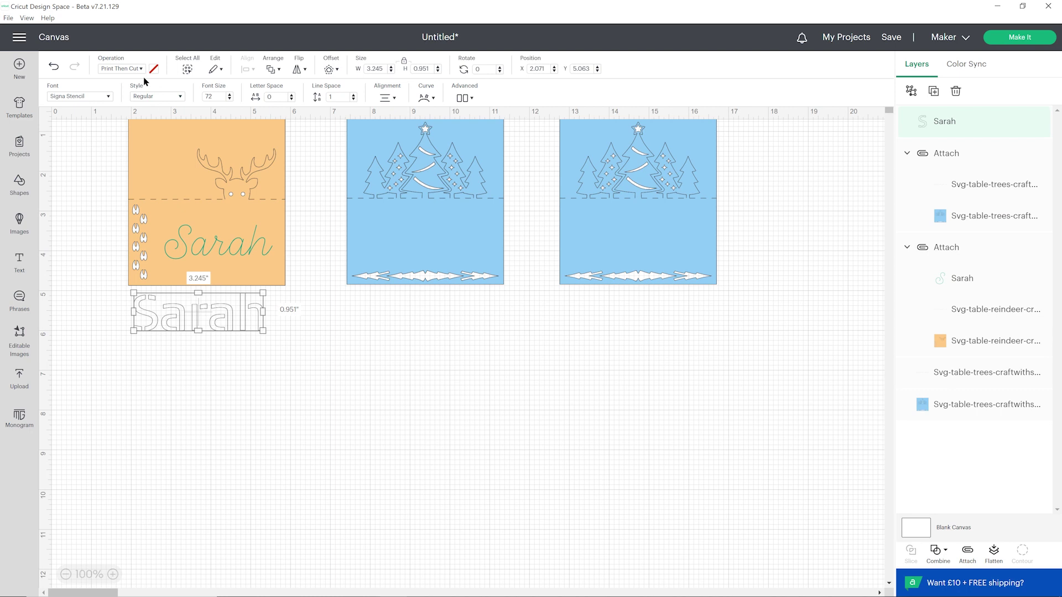
click(110, 61)
click(125, 100)
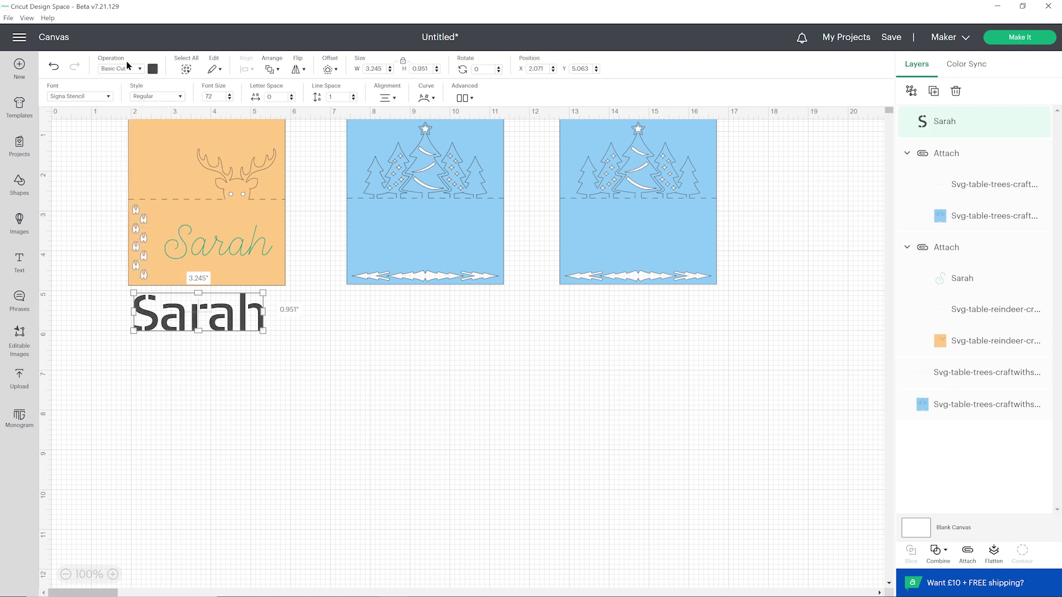
drag(216, 326, 446, 243)
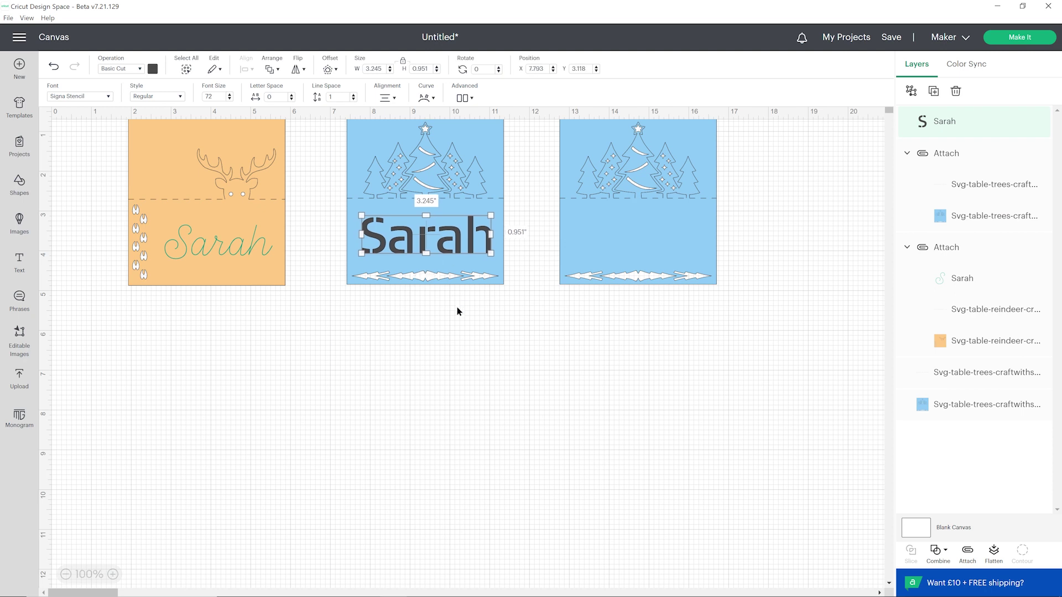
Step: Attach the stencil name to its trees card and score line
click(457, 308)
drag(520, 310, 332, 83)
click(968, 552)
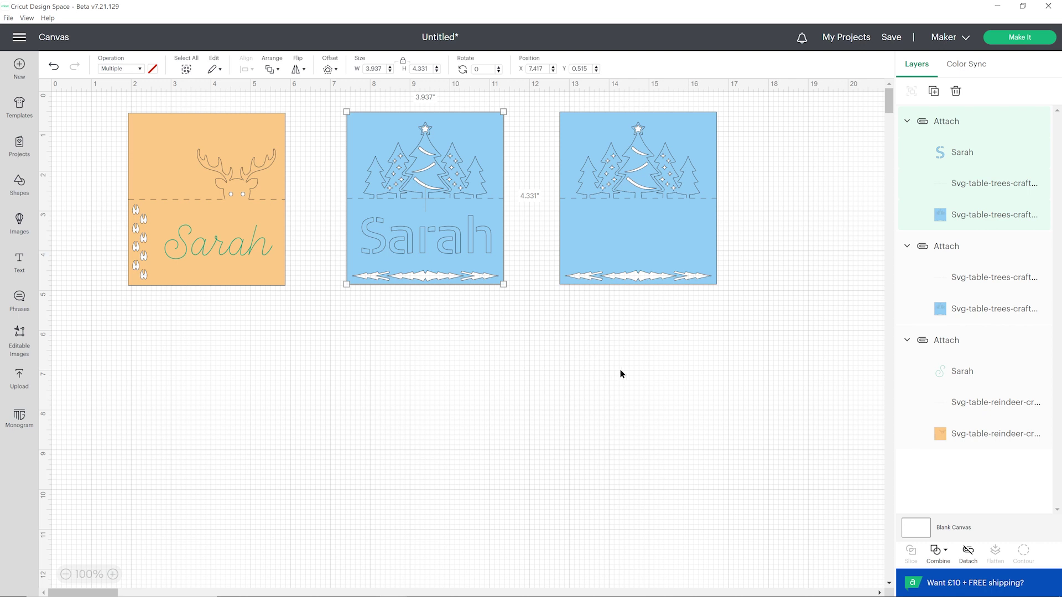
Step: Detach the third, nameless trees card and attach it to its score line again
click(606, 245)
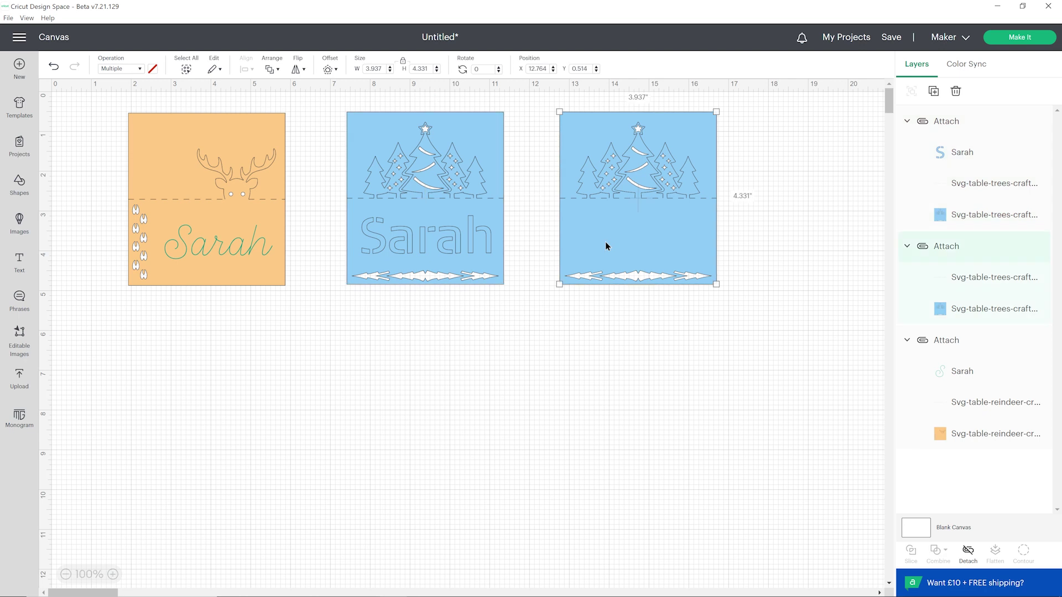
click(967, 552)
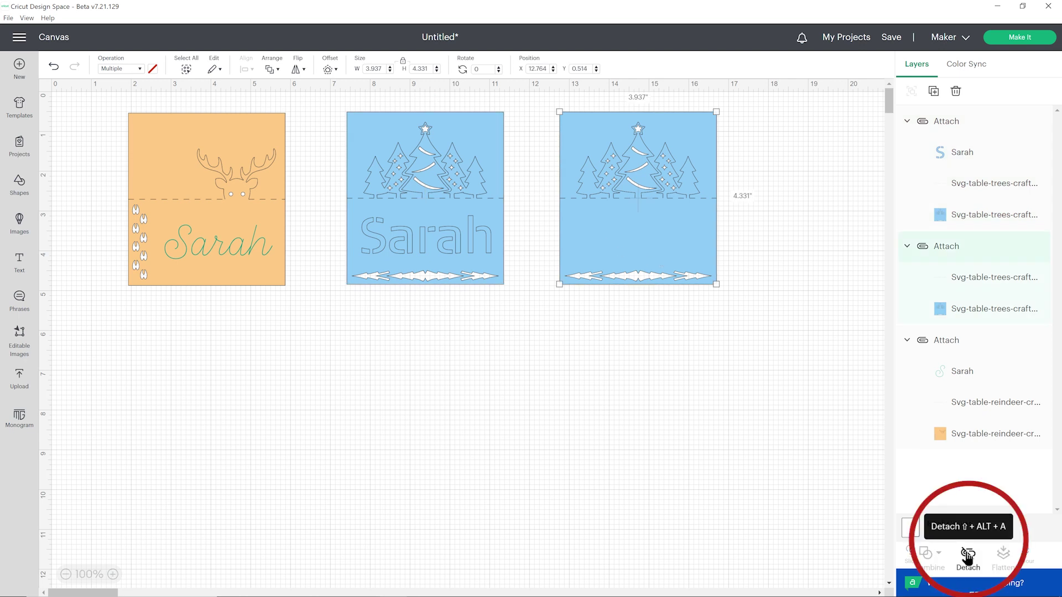
click(311, 293)
drag(548, 115, 756, 338)
click(967, 552)
click(742, 396)
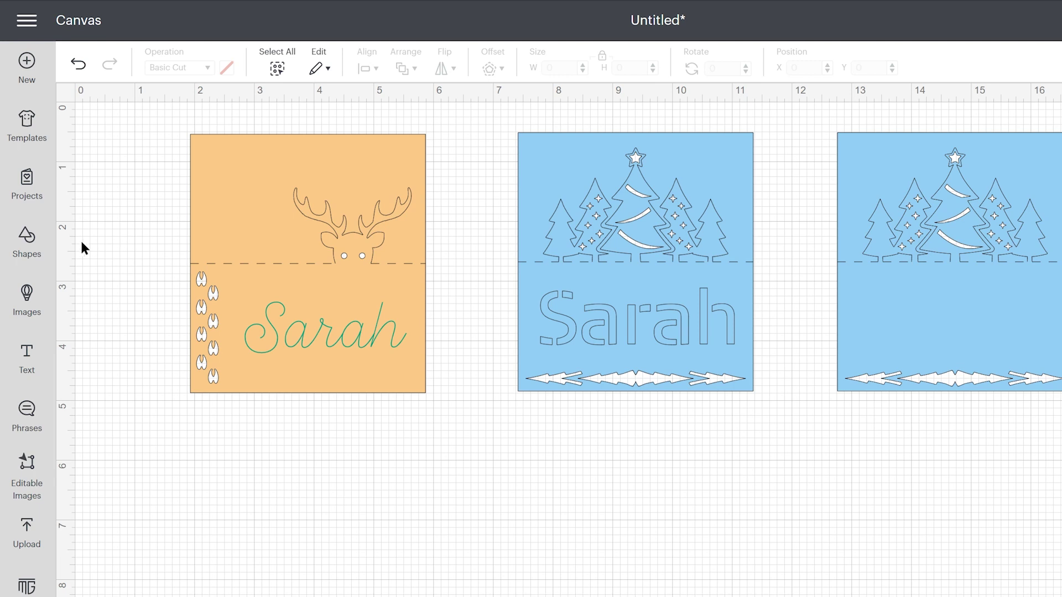
Step: Add a rounded square, unlock its proportions, and stretch it to about 3.53 by 1.19 inches on the nameless trees card's lower half
click(28, 240)
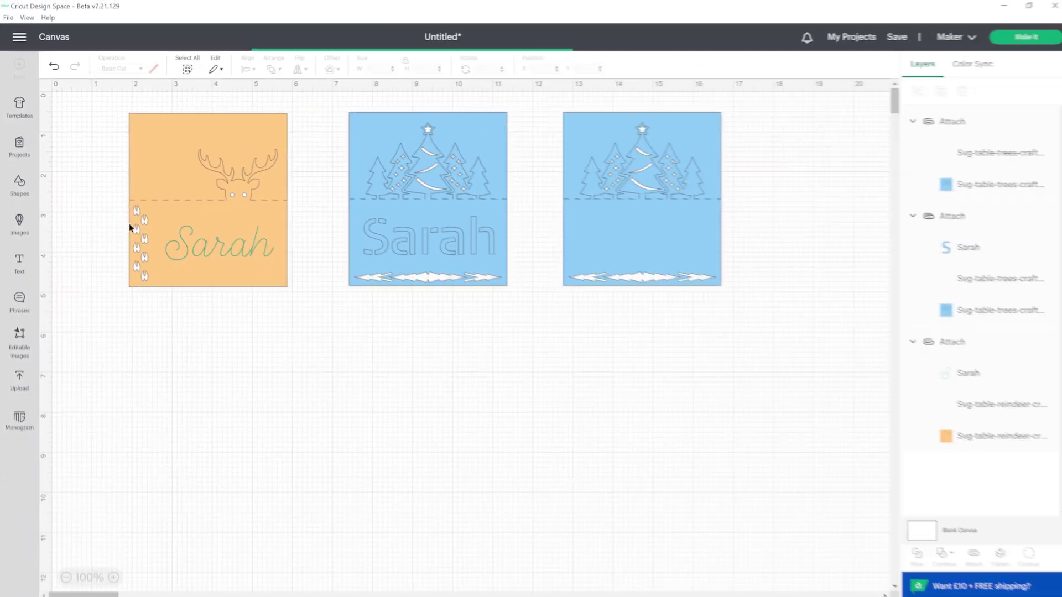
drag(150, 191, 614, 244)
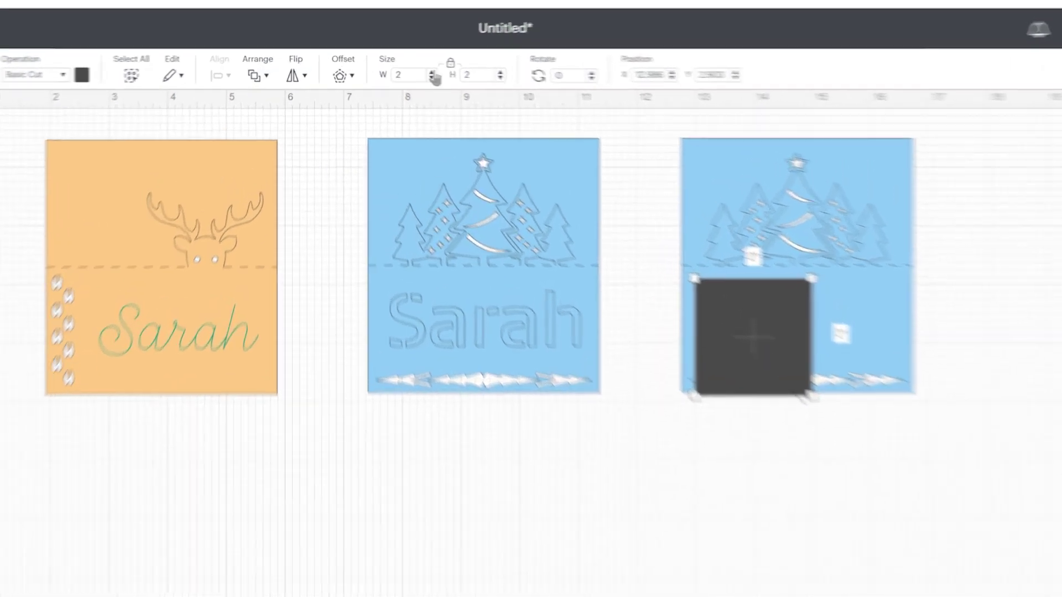
click(450, 62)
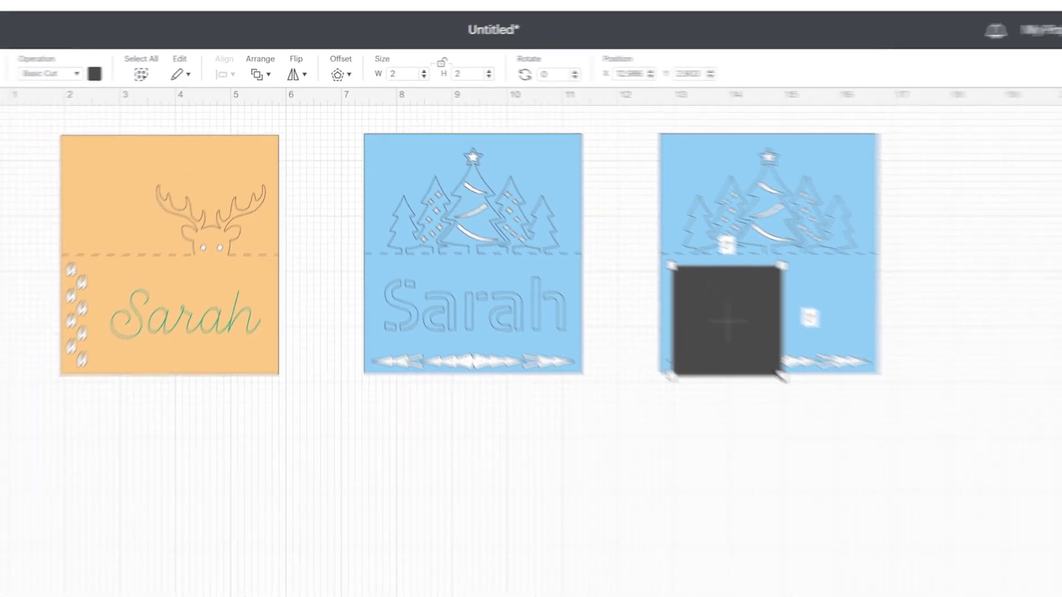
drag(781, 376, 850, 325)
drag(697, 250, 698, 253)
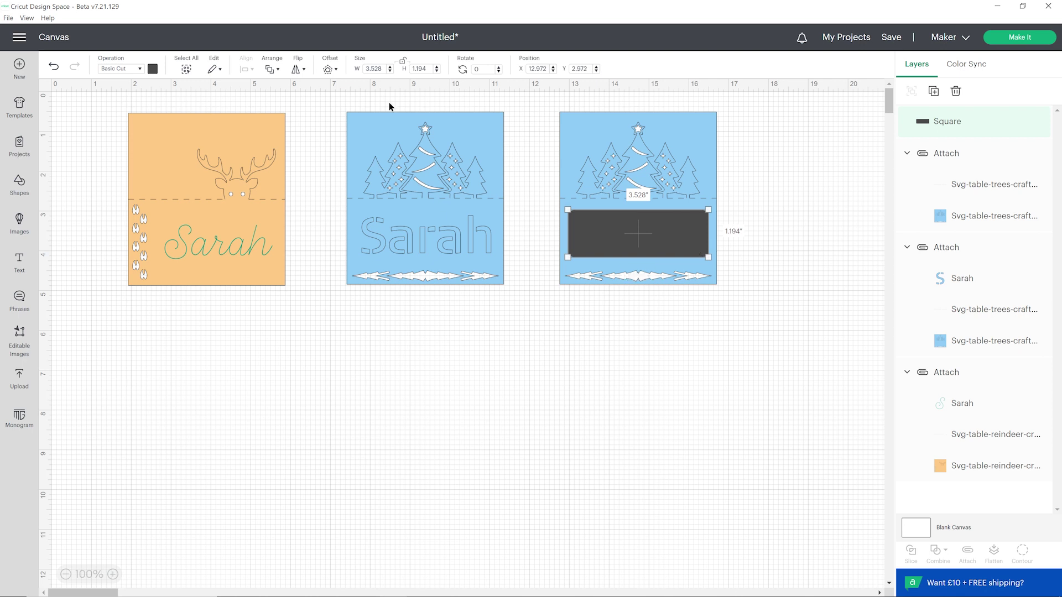
Step: Change the rounded name plate's material color to dark blue
click(153, 69)
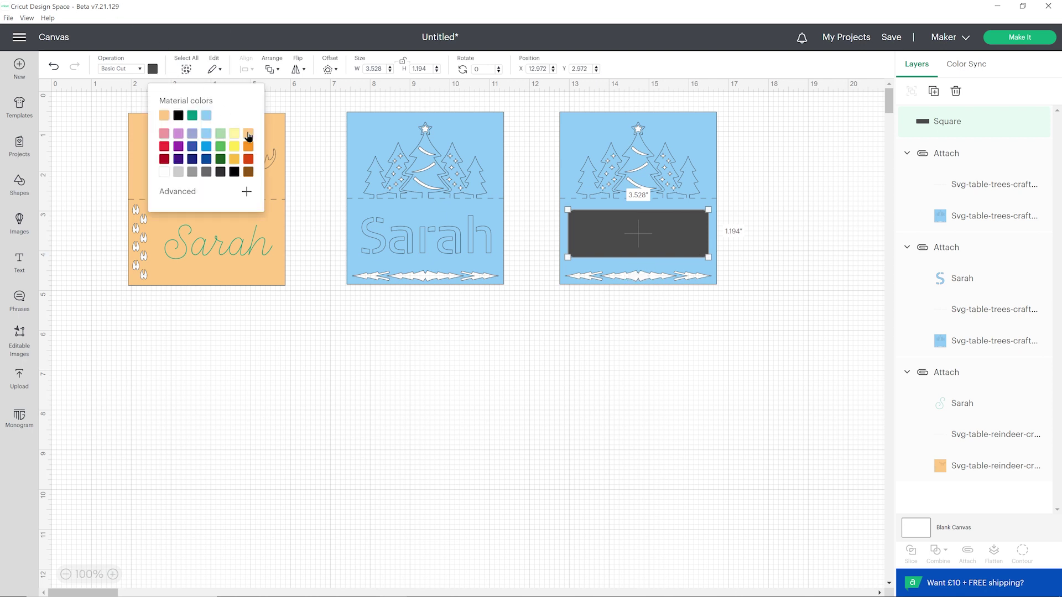
click(212, 161)
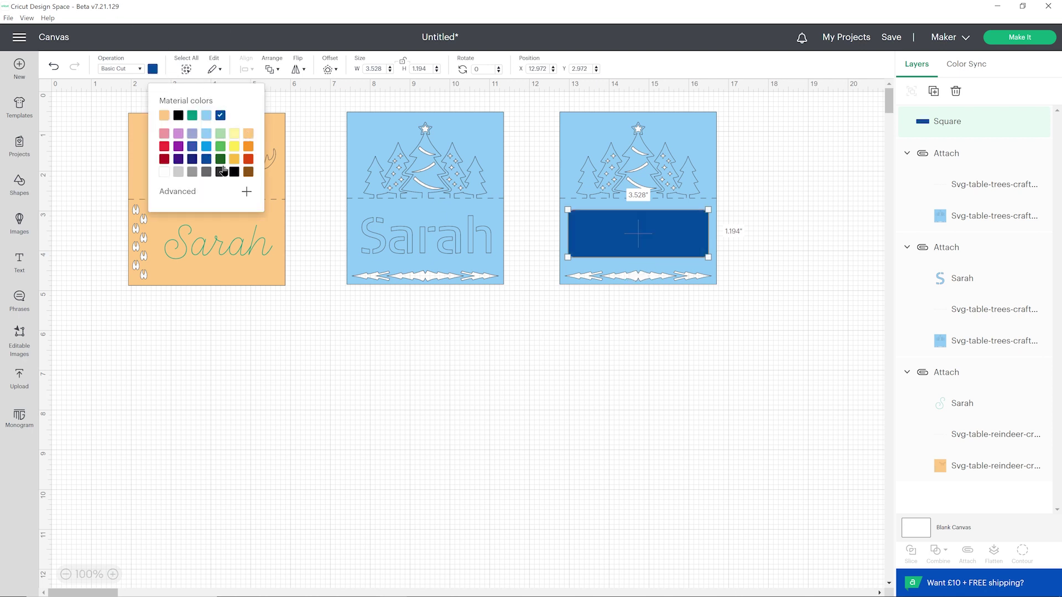
click(590, 382)
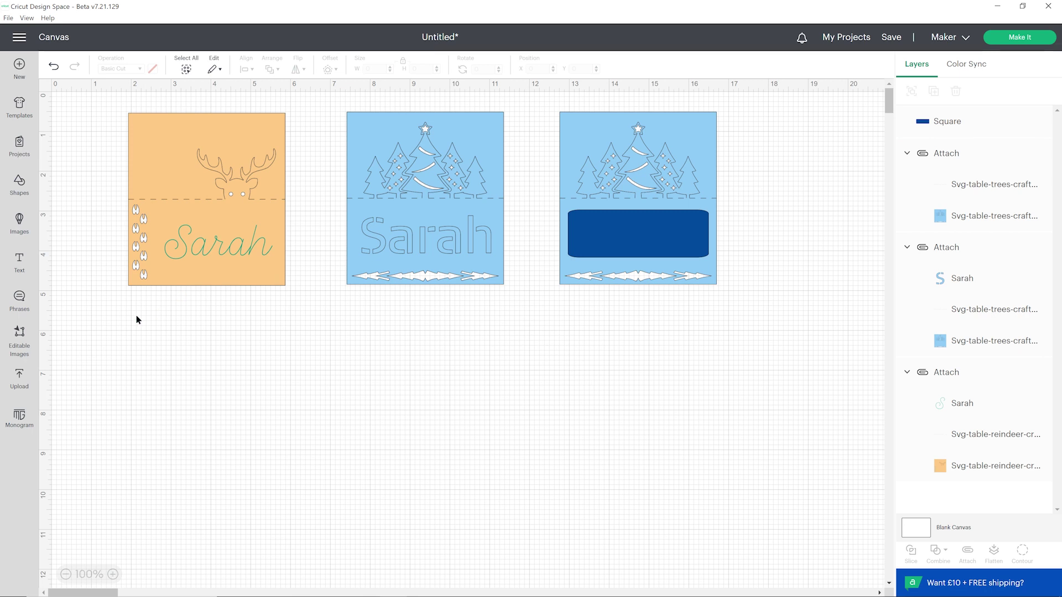
Step: Add a stencil text with the guest's first name and place it over the dark blue plate
click(22, 268)
text(Sarah)
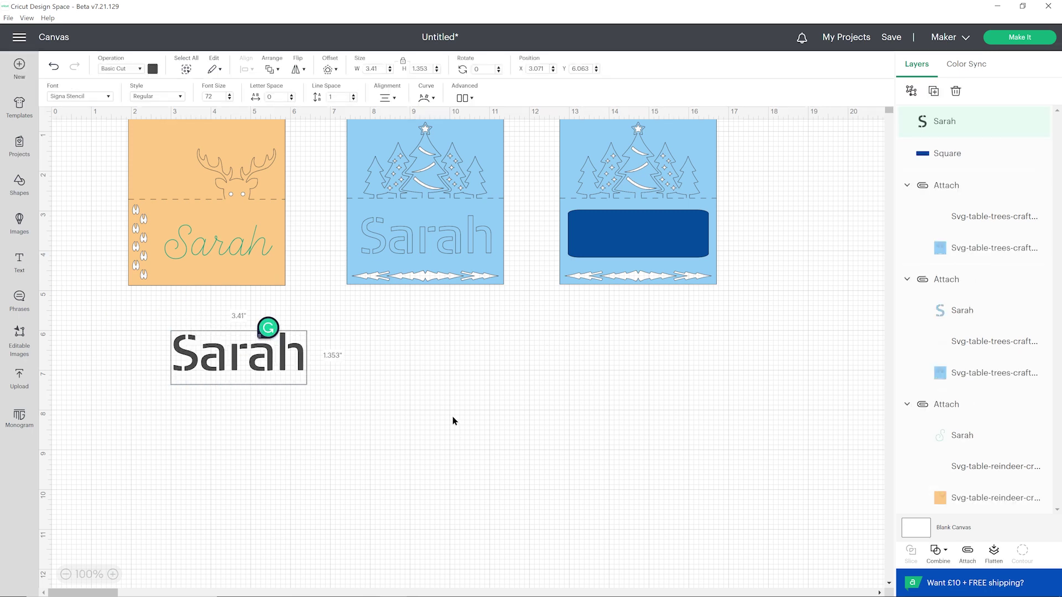
click(439, 344)
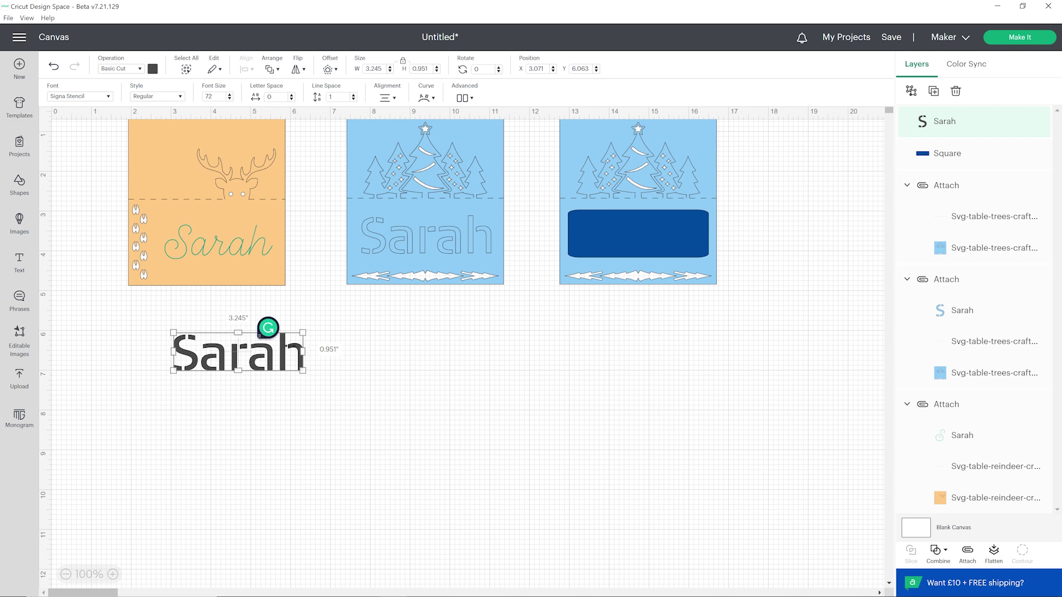
drag(264, 352, 675, 229)
Step: Center the new stencil name on the dark blue plate and attach the two together
shift+click(962, 154)
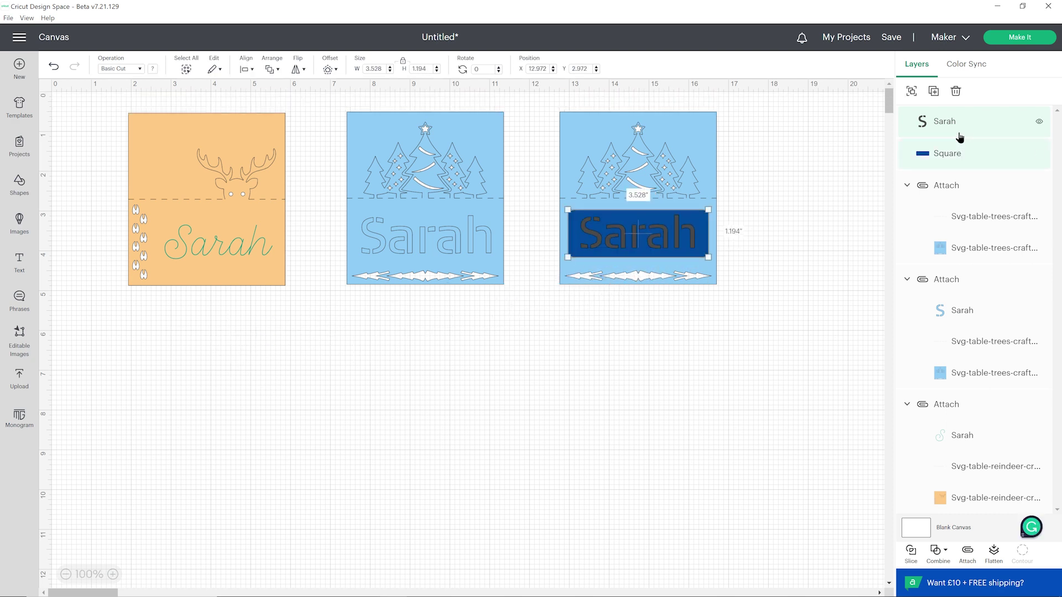
click(244, 68)
click(277, 187)
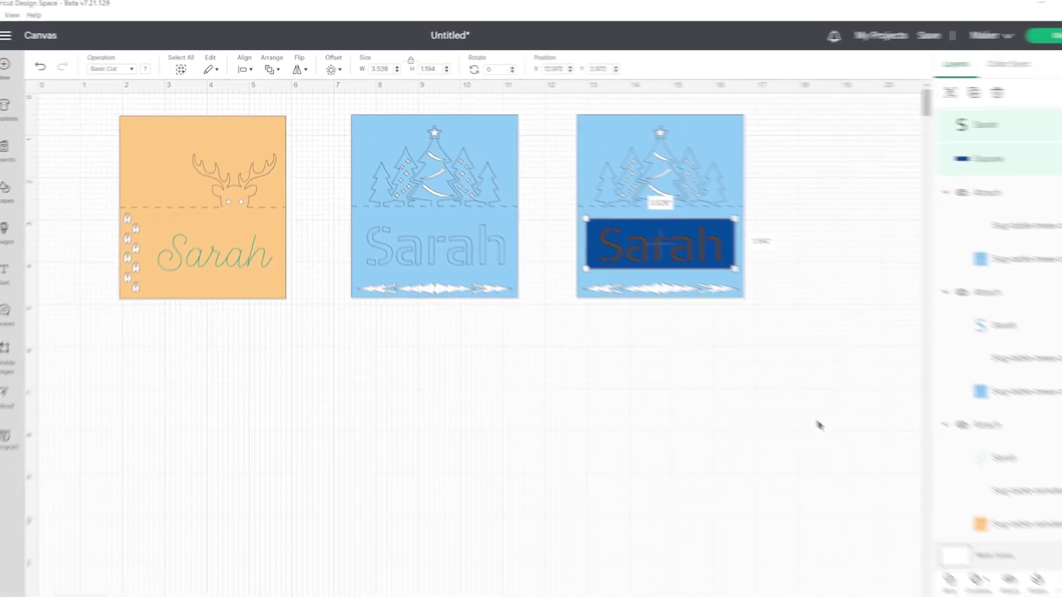
click(967, 553)
Step: Nudge the attached name plate slightly upward on the lower half of the third trees card
click(791, 412)
drag(703, 260, 681, 250)
click(805, 347)
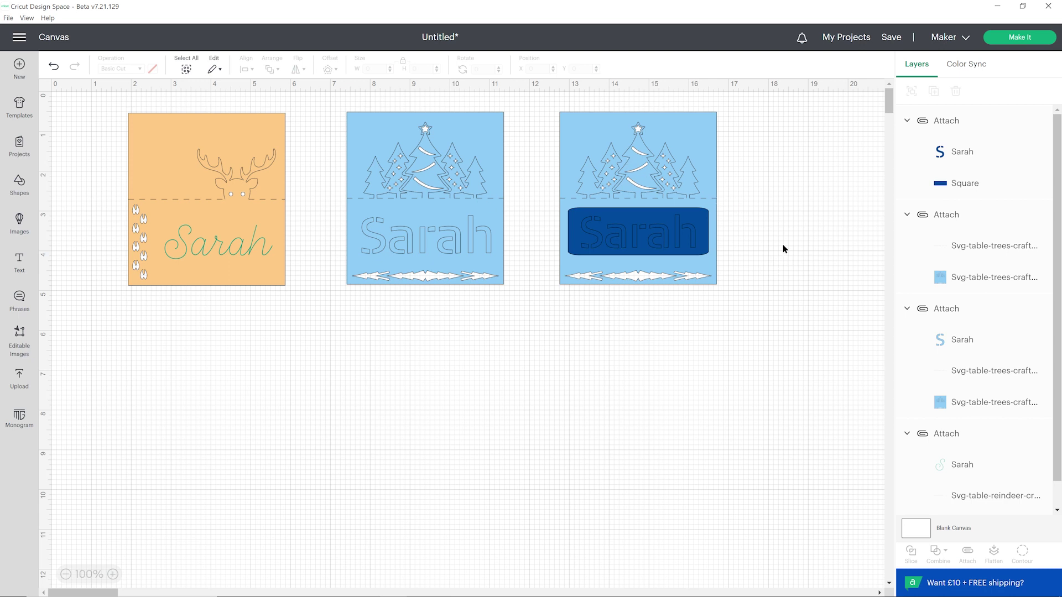
Step: Proceed to mat preparation and review the mats, shifting the stencil-name trees card away from the nameless one on mat 2
click(1027, 42)
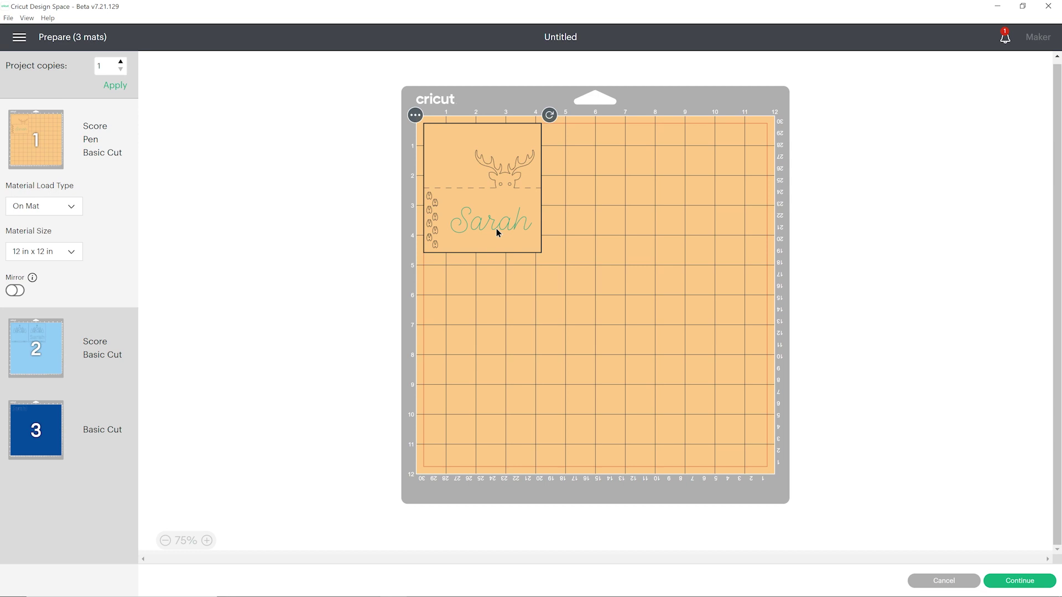
scroll(224, 360, down, 5)
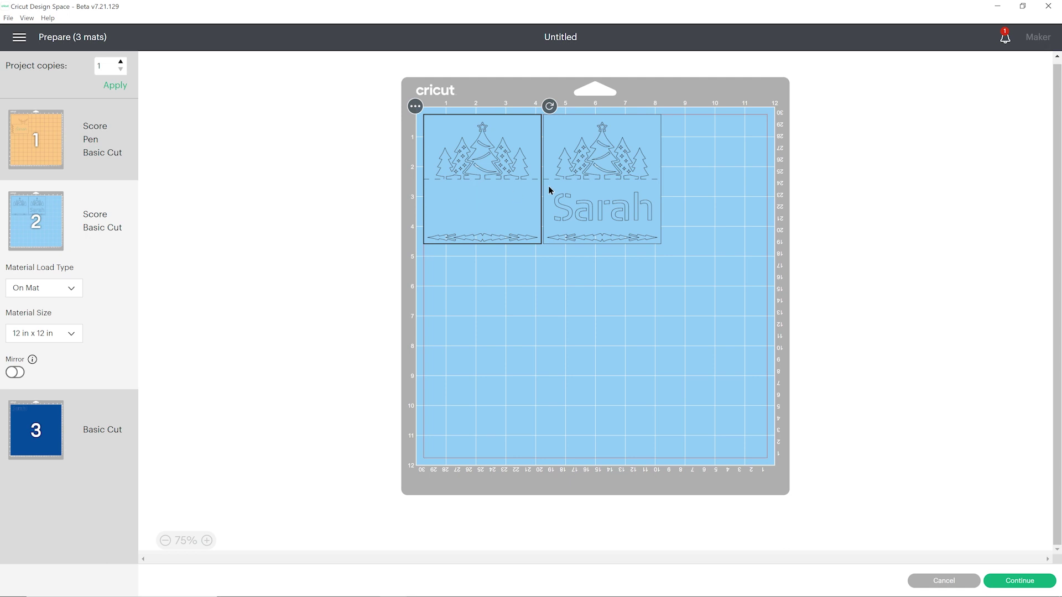
drag(621, 213, 628, 215)
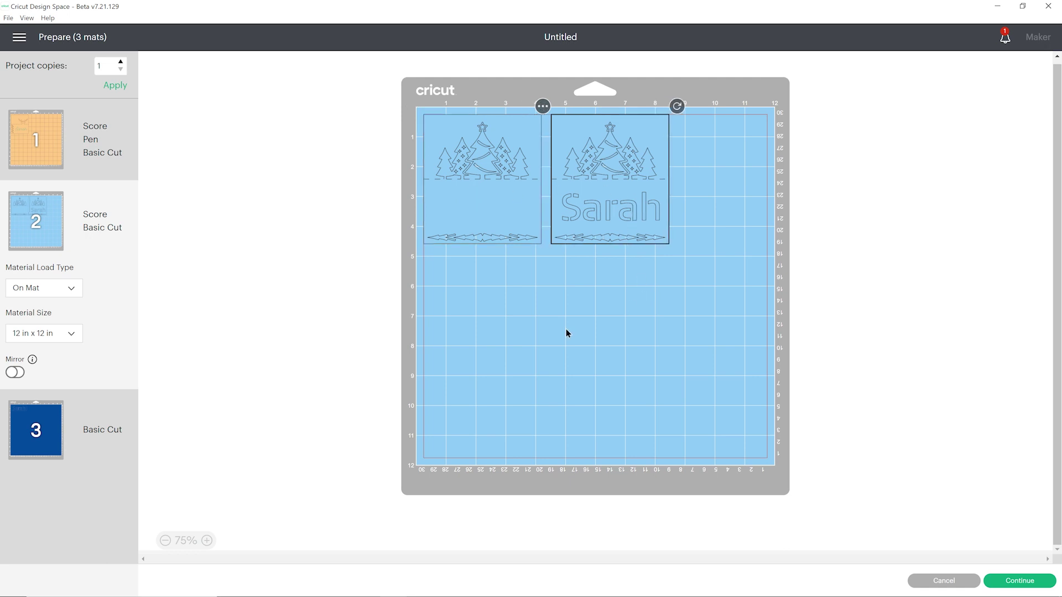
click(40, 423)
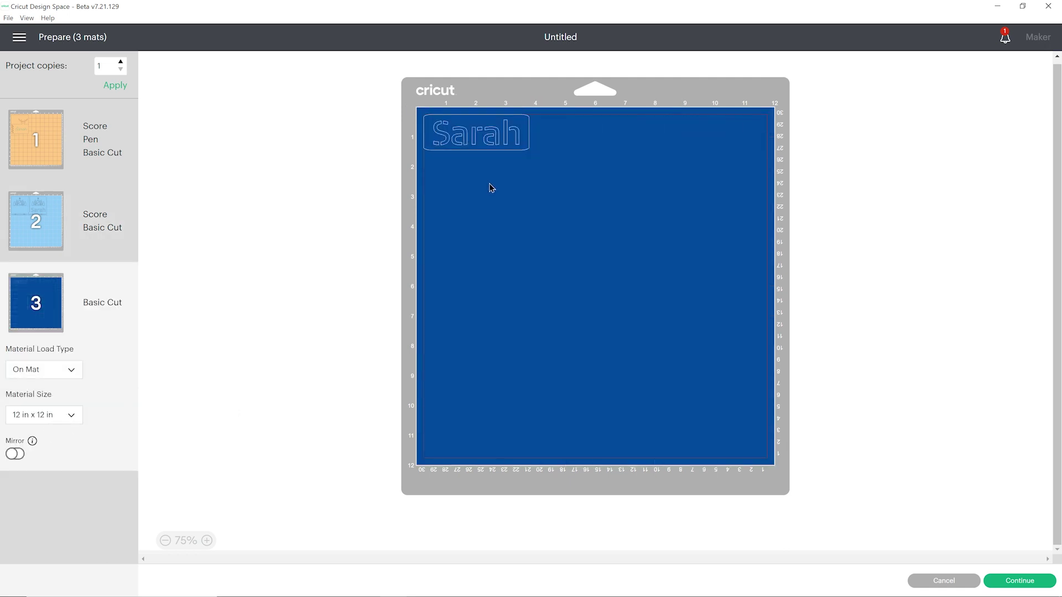
click(48, 233)
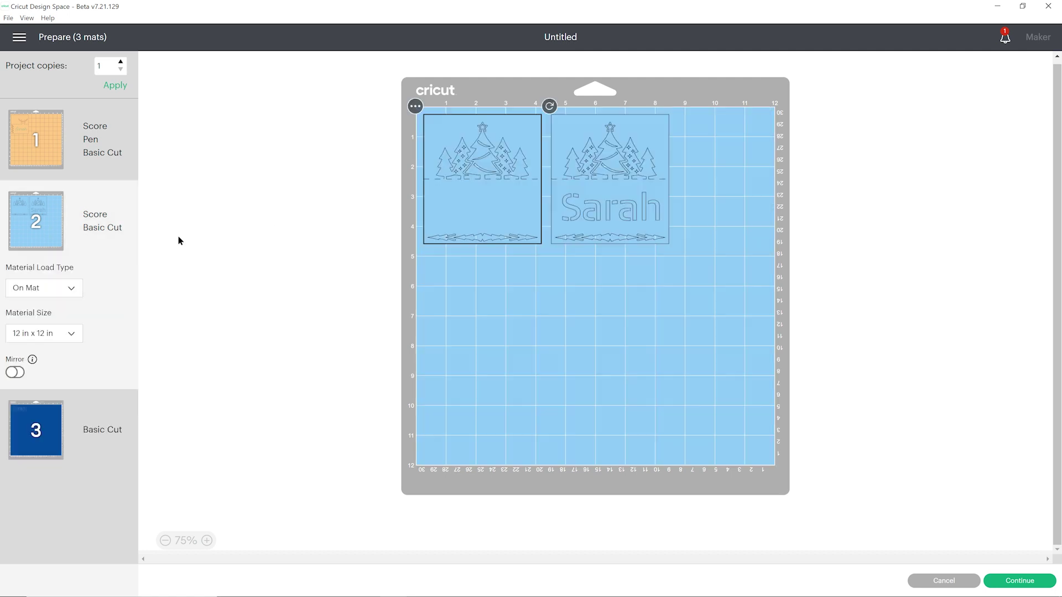